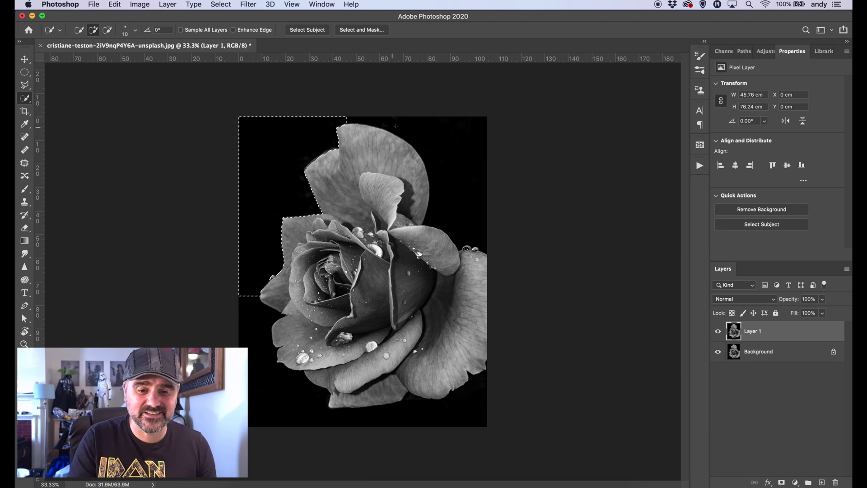
# Step: Extend the quick selection over the remaining black background, and invert it so the rose is selected
pyautogui.click(461, 139)
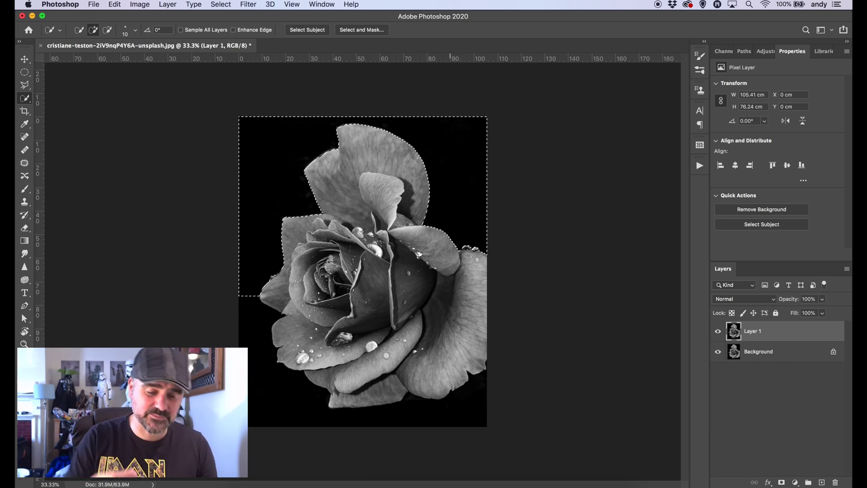
pyautogui.moveTo(455, 410); pyautogui.dragTo(405, 414)
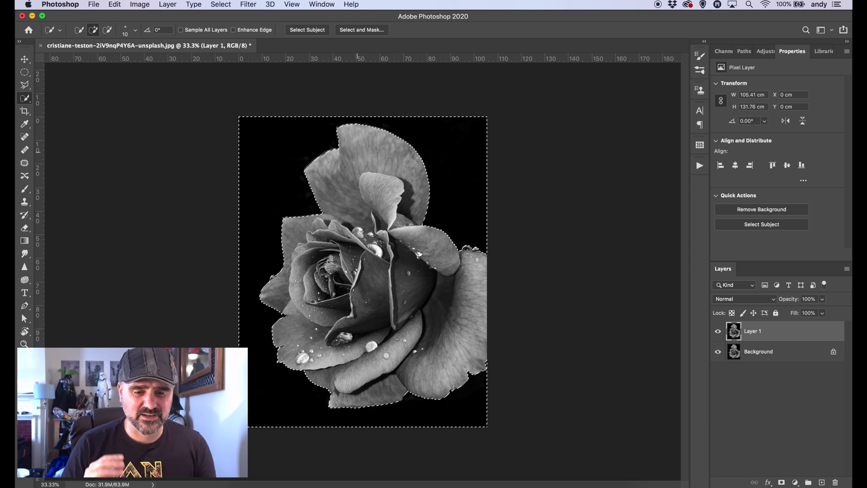
pyautogui.press('super+shift+i')
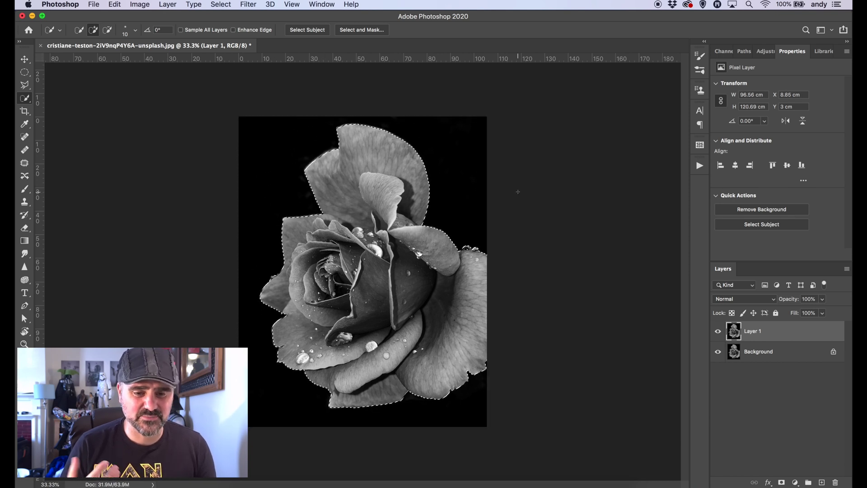
# Step: Try copying the selected rose onto its own layer, view it with the layers beneath hidden, and undo the copy
pyautogui.press('super+j')
pyautogui.click(721, 351)
pyautogui.click(716, 373)
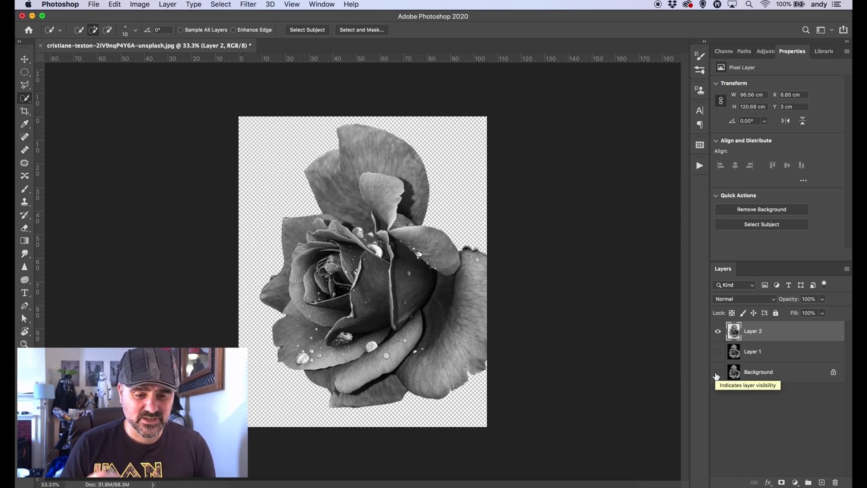
pyautogui.click(717, 373)
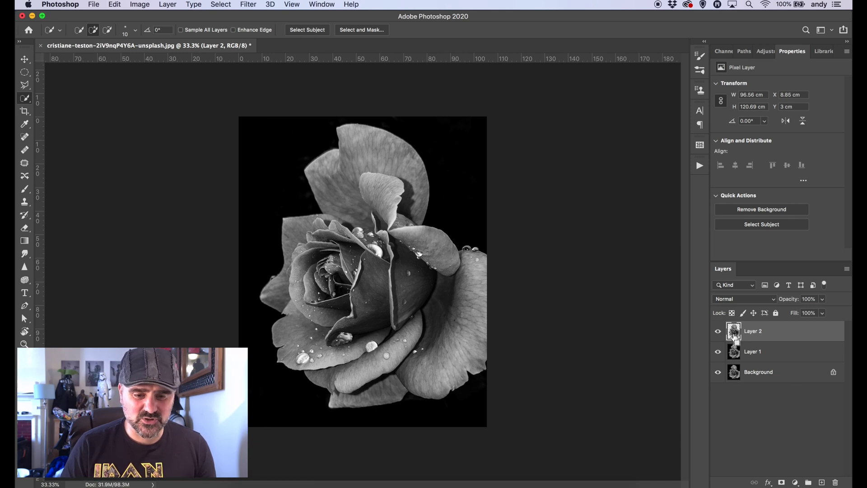
pyautogui.hotkey('ctrl', 'z')
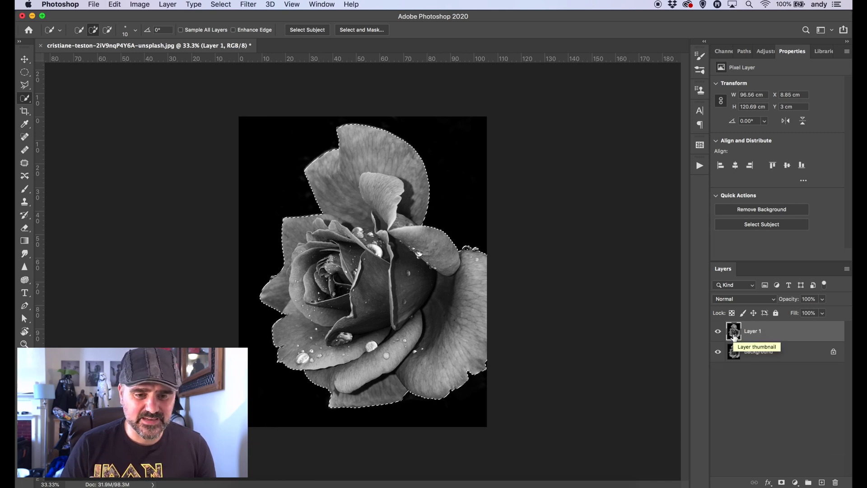
# Step: Refine the rose selection in Select and Mask with a feather of 0.7 px
pyautogui.click(361, 30)
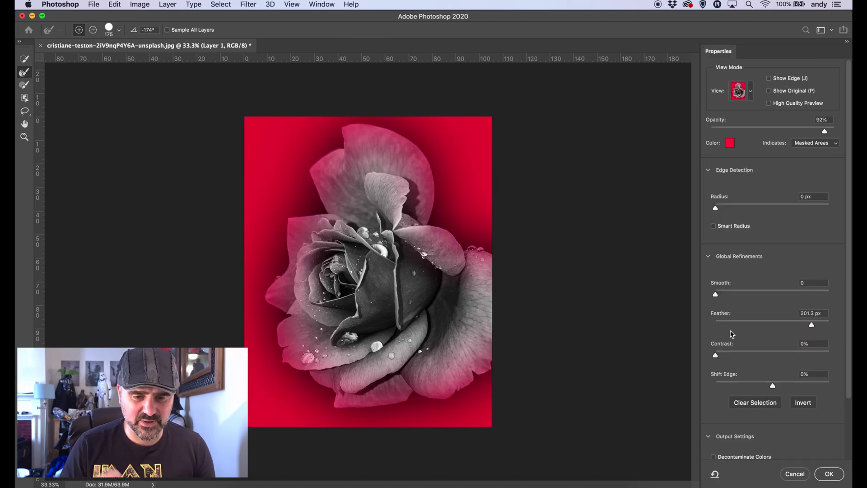
pyautogui.click(717, 322)
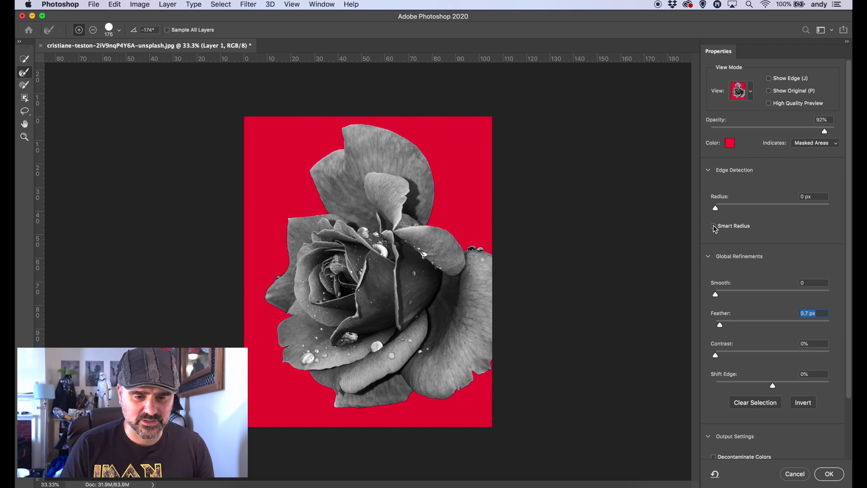
# Step: Try Smart Radius edge detection with a 3 px radius and a 50 px refine edge brush
pyautogui.moveTo(717, 207); pyautogui.dragTo(732, 207)
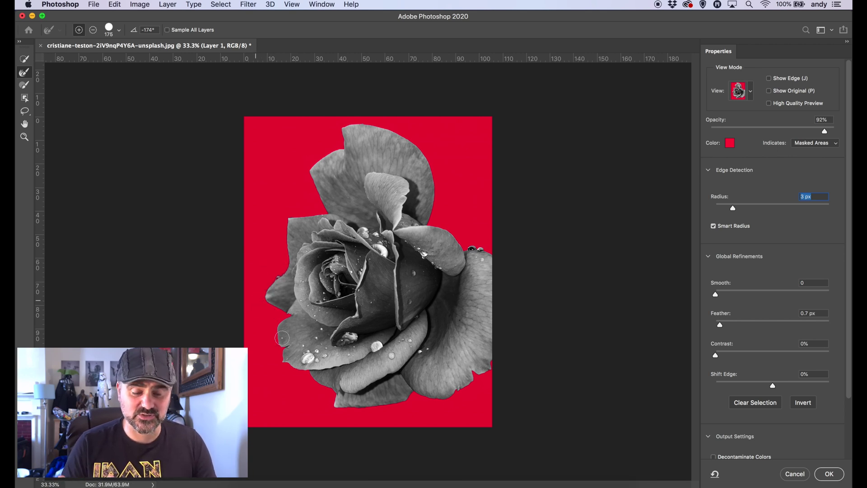
pyautogui.press('[')
pyautogui.press('[')
pyautogui.press('[')
pyautogui.press('[')
pyautogui.press('[')
pyautogui.press('[')
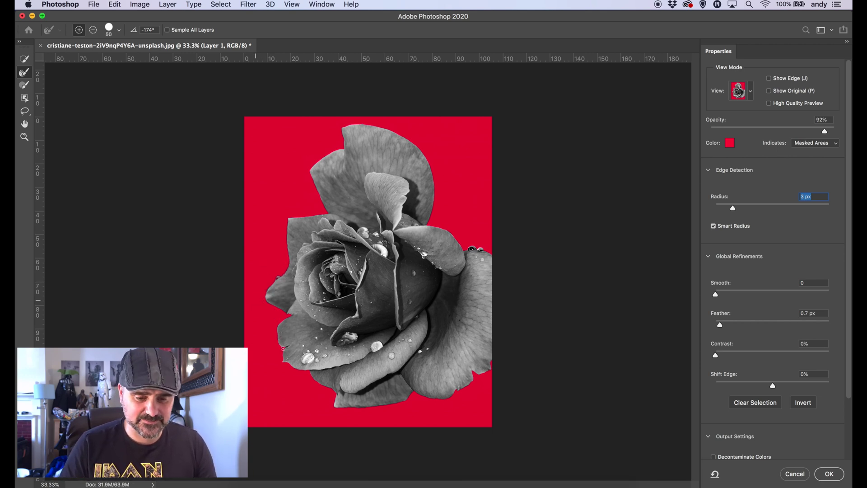
pyautogui.press('b')
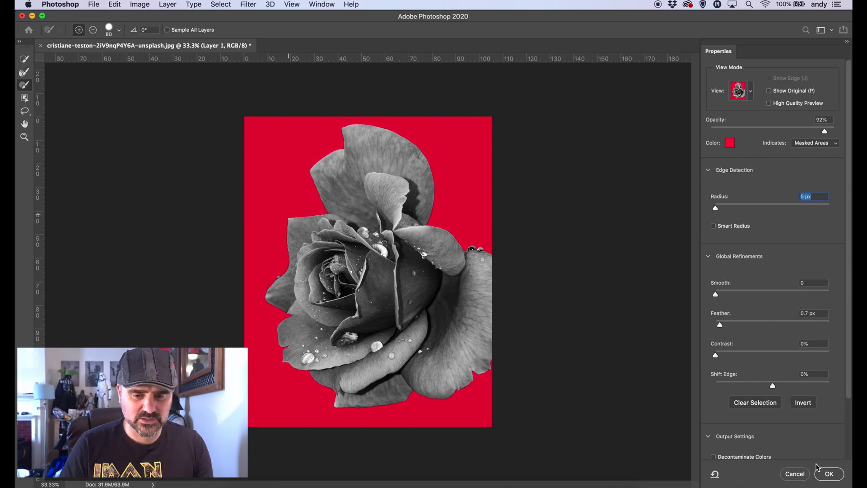
# Step: Output the refined selection as a layer mask on Layer 1, and check the cutout by hiding and showing the Background
pyautogui.scroll(-5, 794, 442)
pyautogui.click(778, 427)
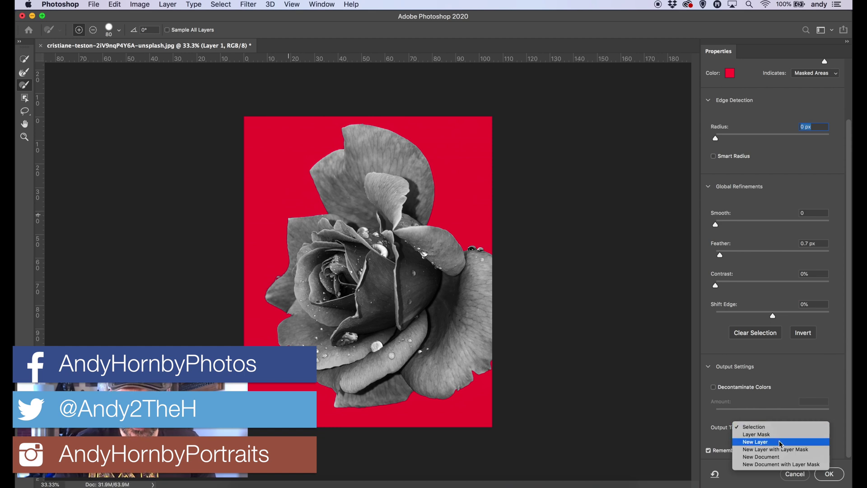
pyautogui.click(768, 434)
pyautogui.click(831, 474)
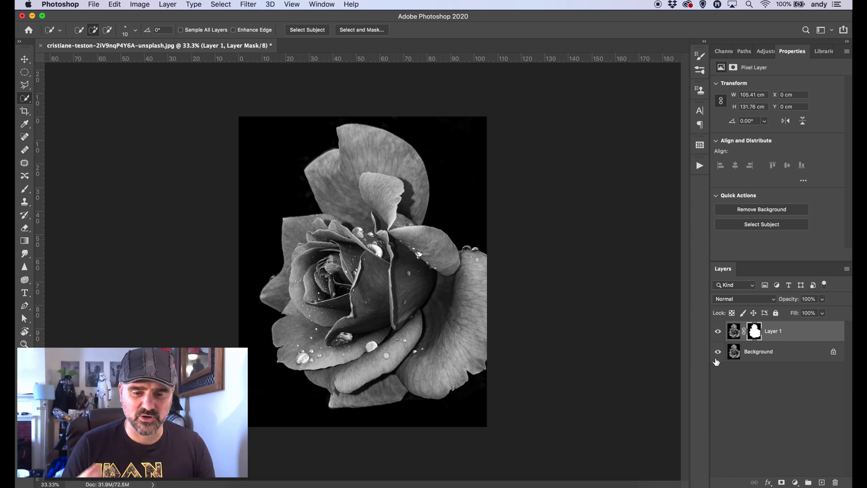
pyautogui.click(718, 352)
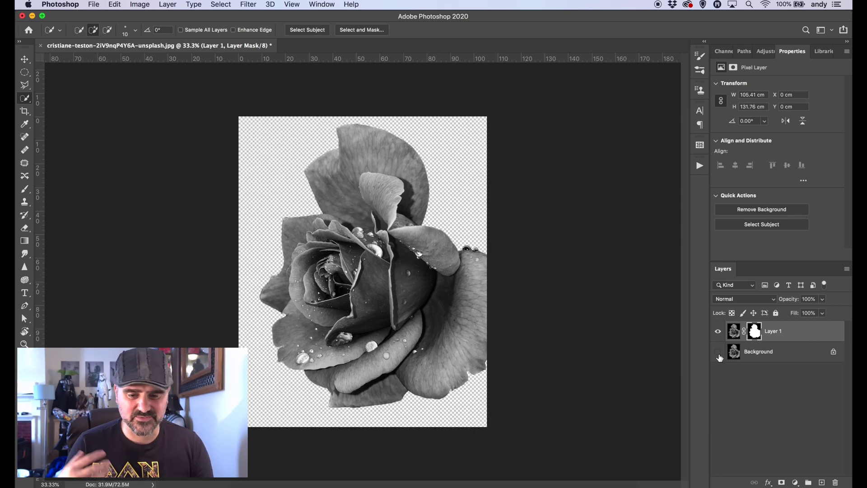
pyautogui.click(718, 351)
pyautogui.click(718, 351)
pyautogui.click(718, 352)
# Step: Add a Solid Color fill layer above the masked rose in deep crimson, #af1745
pyautogui.click(795, 482)
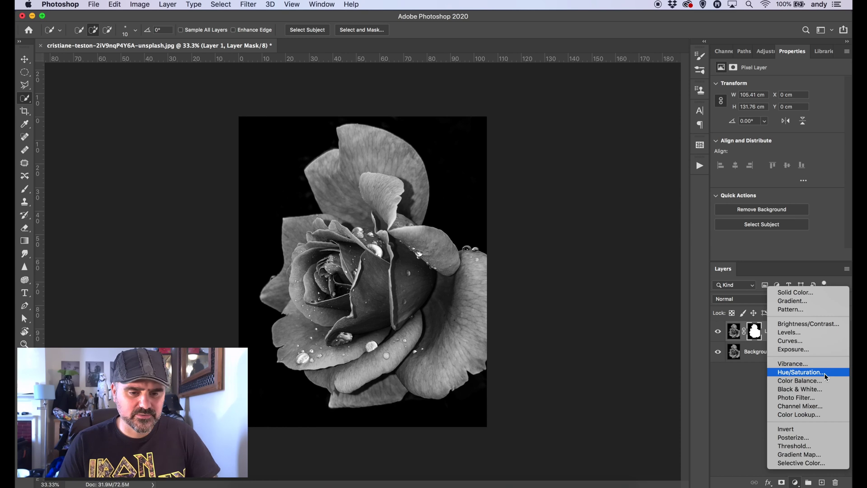
pyautogui.click(820, 292)
pyautogui.moveTo(676, 123); pyautogui.dragTo(683, 121)
pyautogui.click(711, 93)
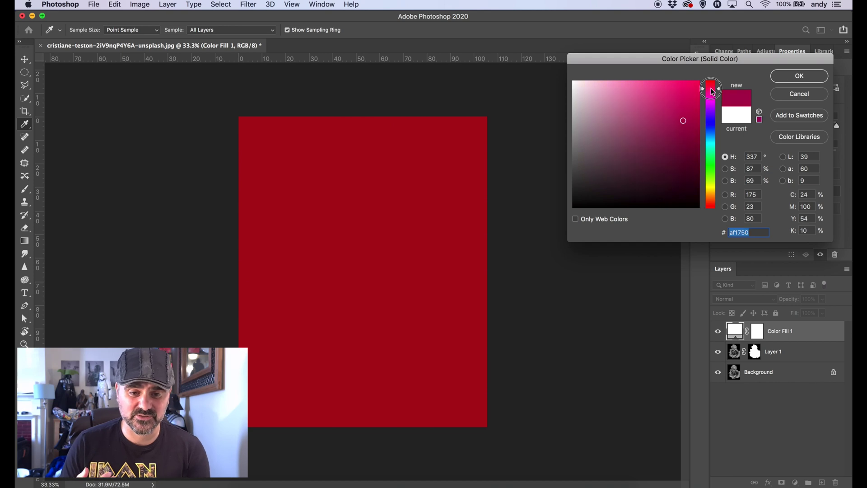
pyautogui.moveTo(711, 93); pyautogui.dragTo(711, 90)
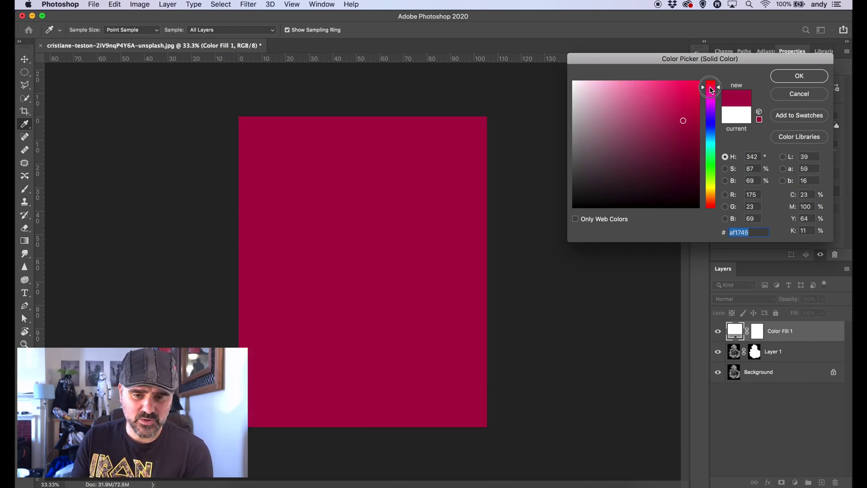
pyautogui.click(800, 77)
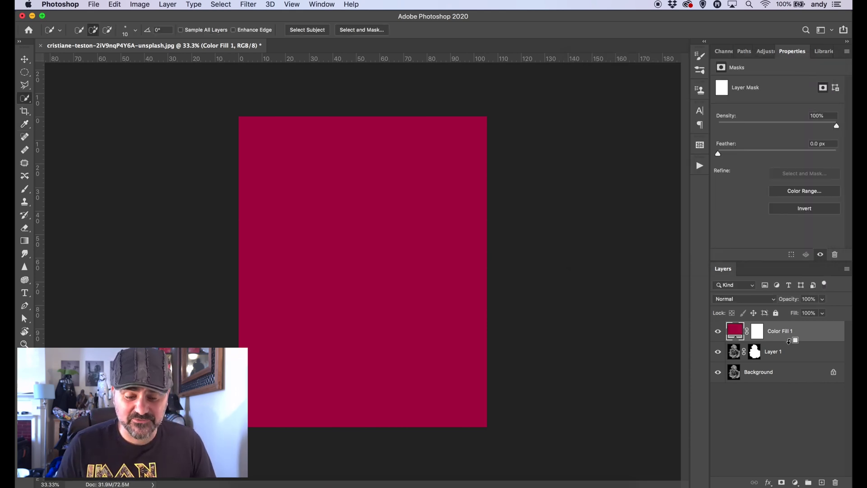
# Step: Clip the colour fill to the masked rose layer and set its blend mode to Color
pyautogui.keyDown('alt'); pyautogui.click(790, 342); pyautogui.keyUp('alt')
pyautogui.click(773, 300)
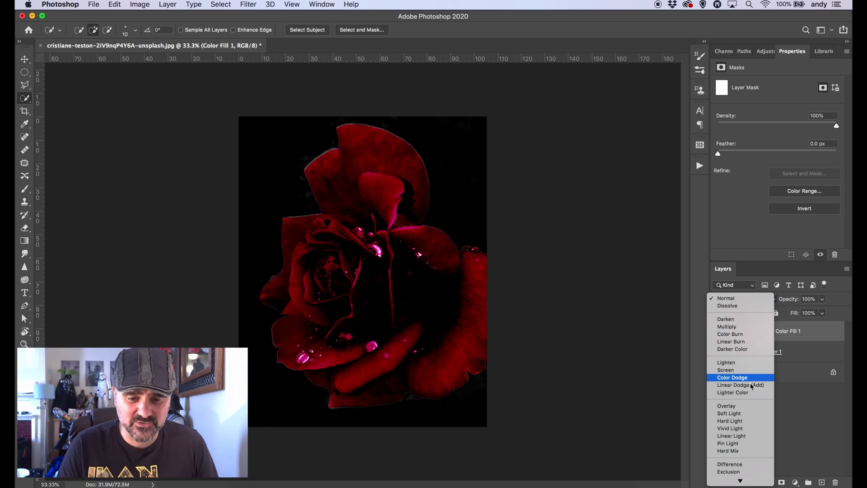
pyautogui.scroll(-3, 751, 384)
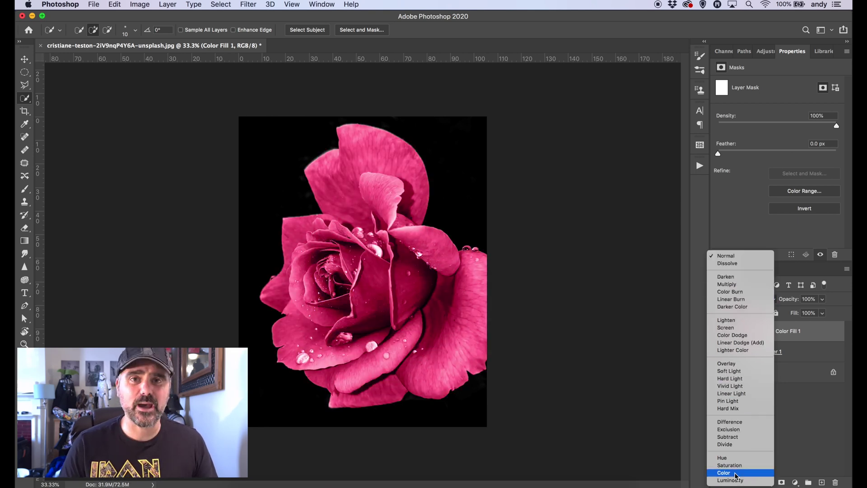
pyautogui.click(735, 473)
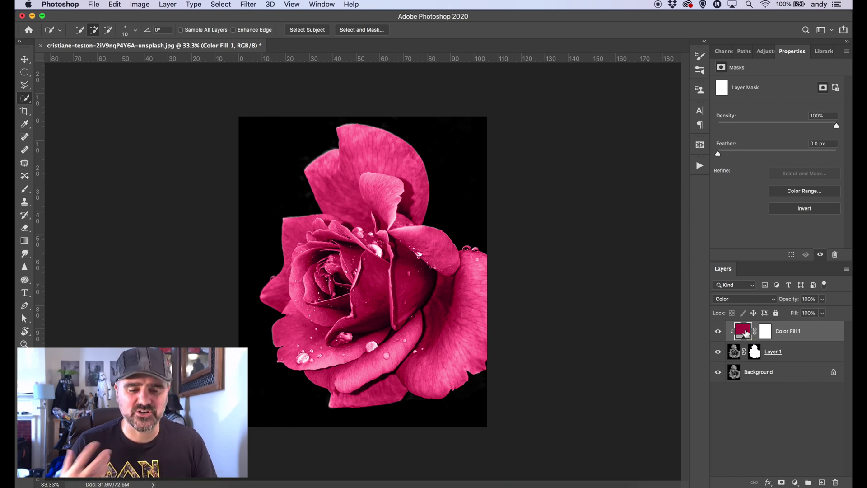
# Step: Try green, purple and red hues for the rose's colour fill, and set it to the red #ae0019
pyautogui.doubleClick(745, 334)
pyautogui.click(689, 102)
pyautogui.moveTo(689, 90); pyautogui.dragTo(691, 146)
pyautogui.click(702, 147)
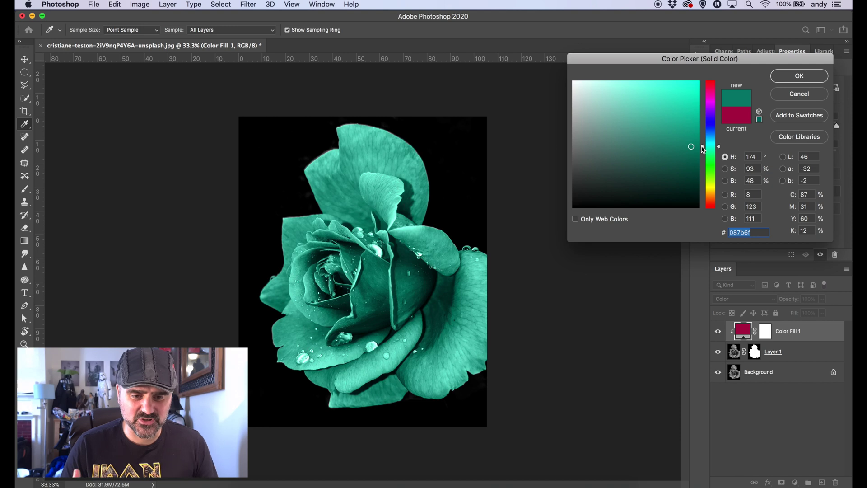
pyautogui.moveTo(714, 97); pyautogui.dragTo(716, 121)
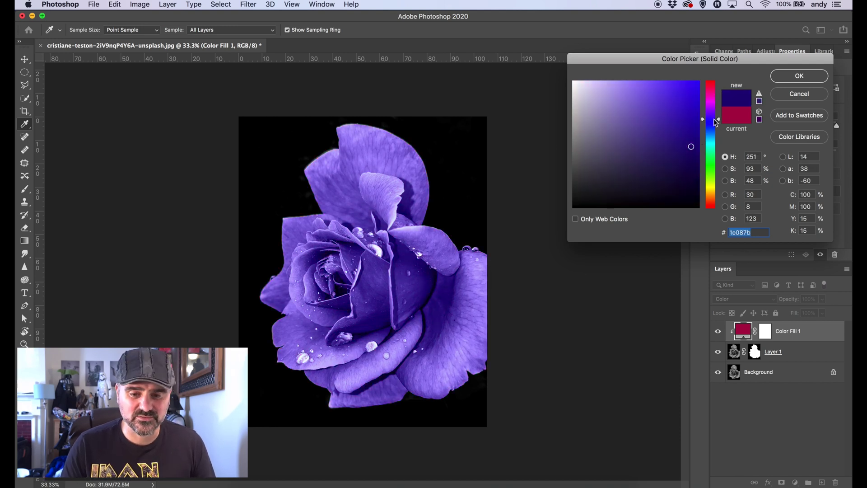
pyautogui.moveTo(714, 157); pyautogui.dragTo(712, 206)
pyautogui.moveTo(714, 91); pyautogui.dragTo(714, 85)
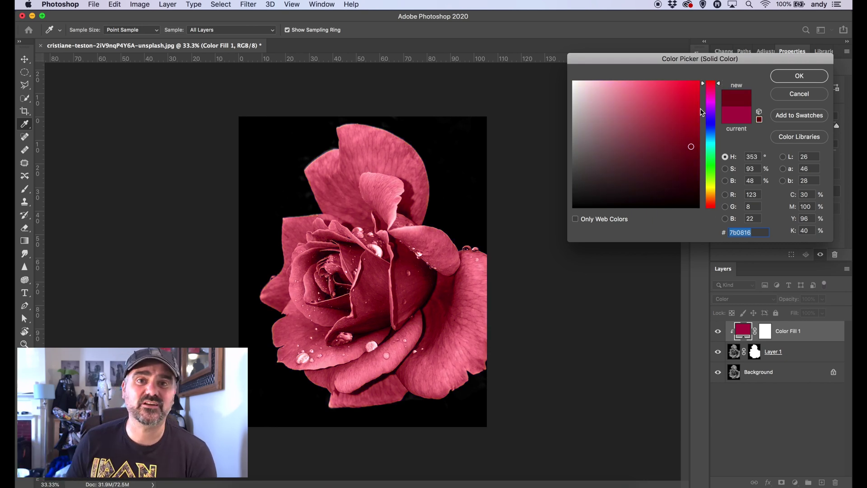
pyautogui.moveTo(692, 155); pyautogui.dragTo(701, 121)
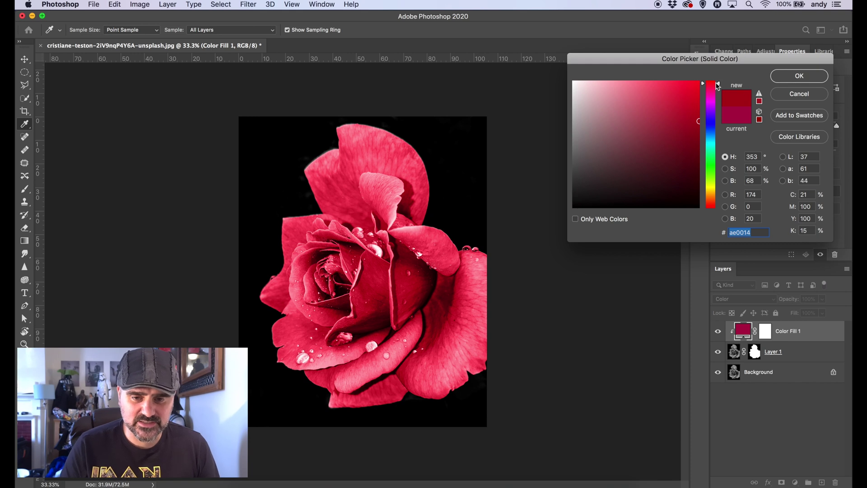
pyautogui.moveTo(718, 85); pyautogui.dragTo(719, 86)
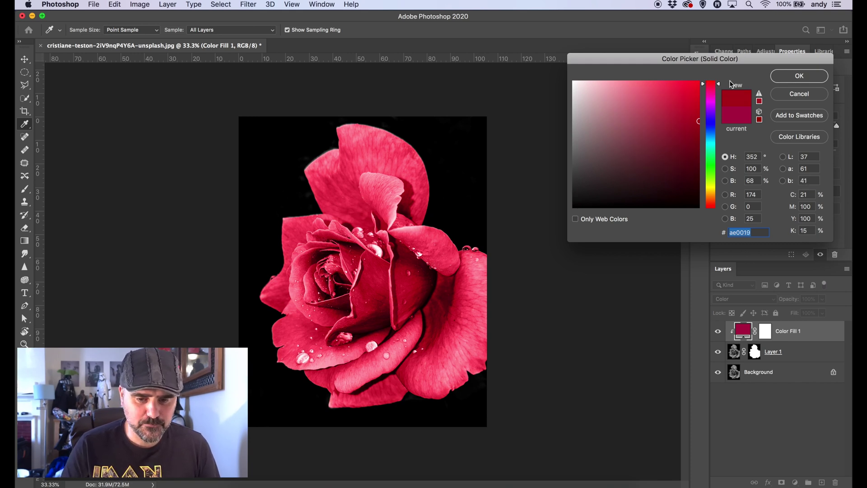
pyautogui.click(788, 77)
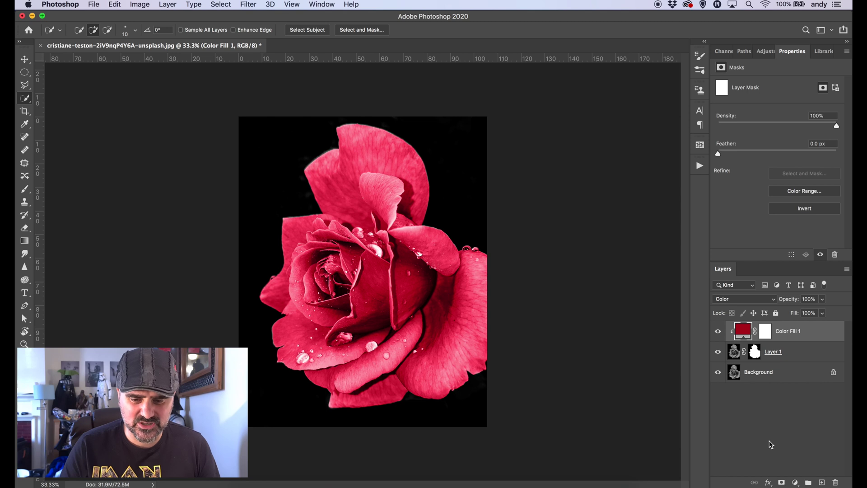
# Step: Add a Curves adjustment layer above the colour fill and clip it to the rose
pyautogui.click(795, 482)
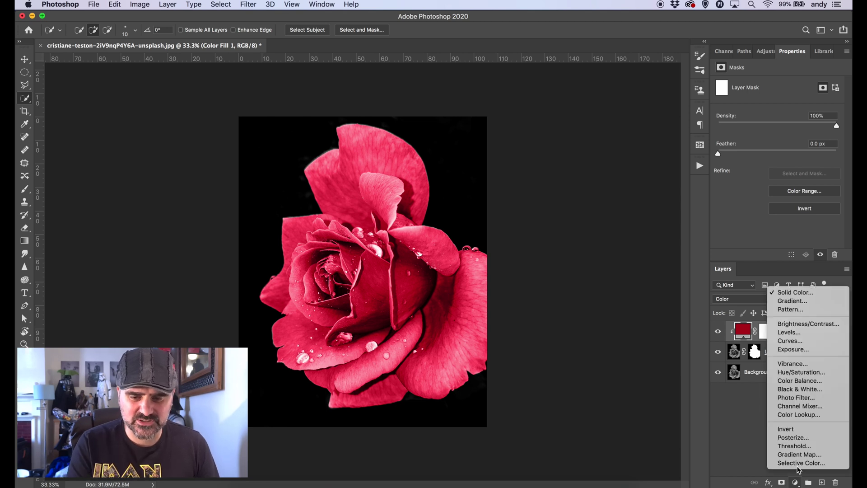
pyautogui.click(808, 346)
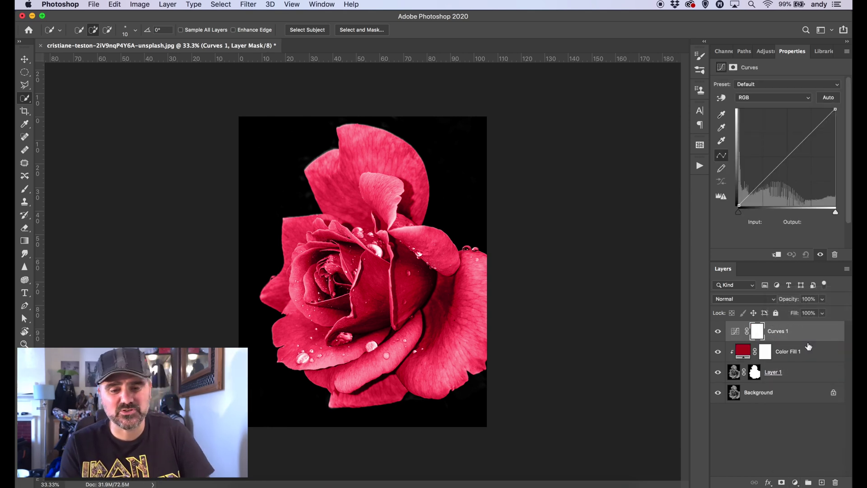
pyautogui.keyDown('alt'); pyautogui.click(792, 343); pyautogui.keyUp('alt')
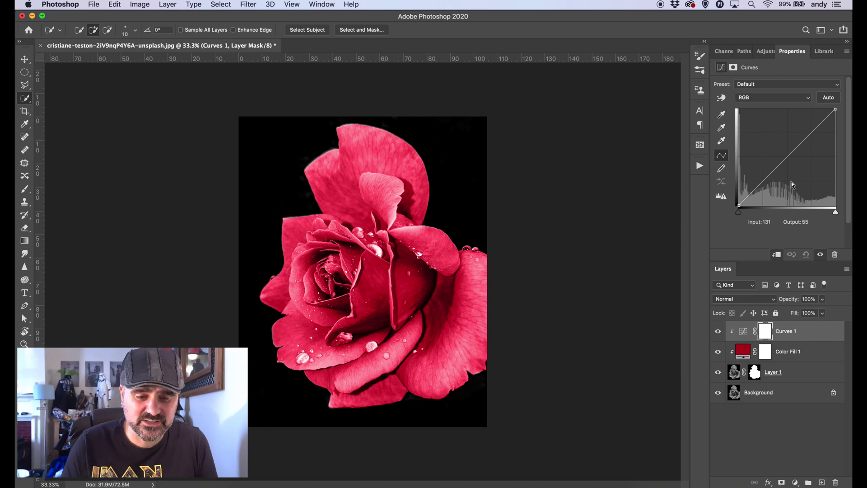
# Step: Shape an RGB contrast S-curve with a near-neutral midpoint, lowered shadows, and highlights raised from input 196 to output 203
pyautogui.click(789, 155)
pyautogui.moveTo(789, 156)
pyautogui.mouseDown()
pyautogui.moveTo(798, 172)
pyautogui.moveTo(788, 156)
pyautogui.mouseUp()
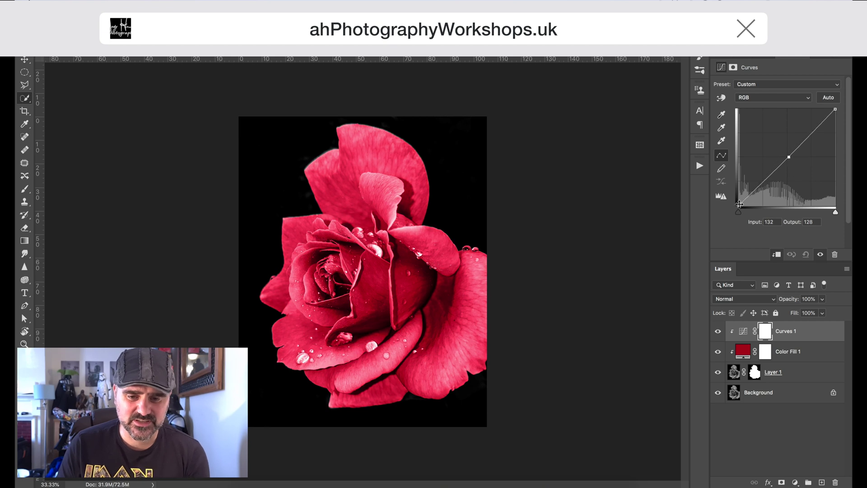
pyautogui.moveTo(760, 193); pyautogui.dragTo(762, 194)
pyautogui.click(813, 130)
pyautogui.moveTo(813, 131); pyautogui.dragTo(812, 129)
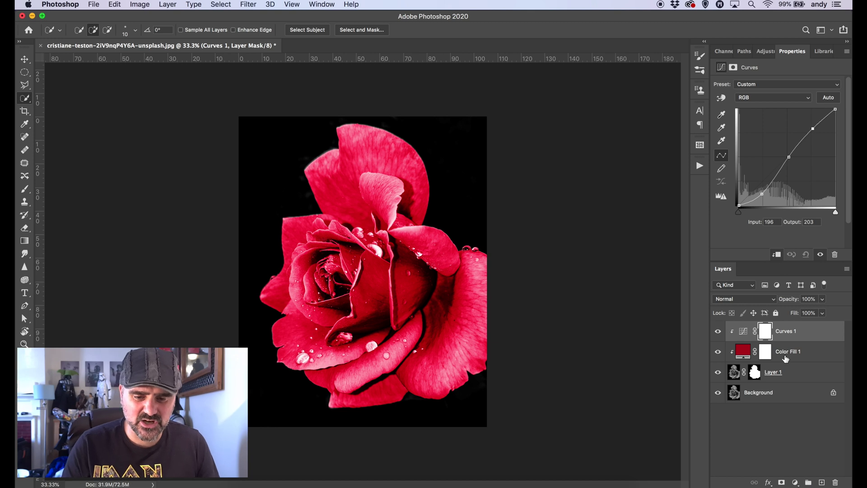
# Step: Raise the midtones of the Red channel curve, moving input 129 to output 153, and deselect the layer
pyautogui.click(767, 98)
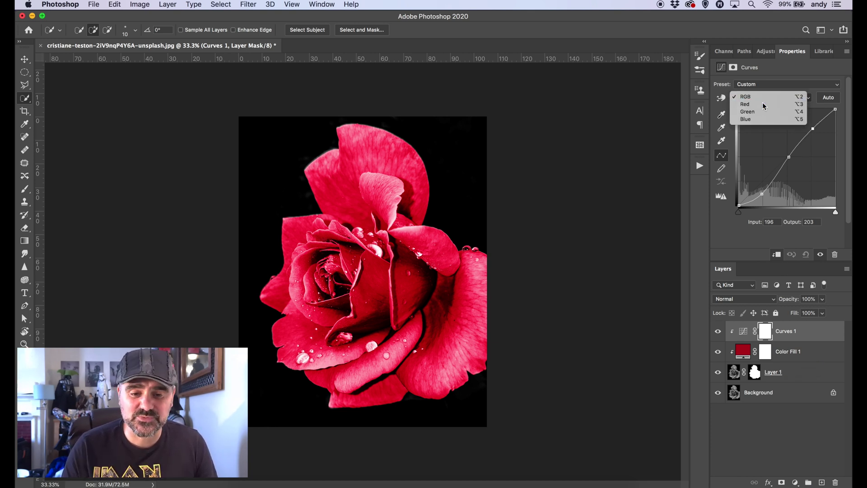
pyautogui.click(765, 104)
pyautogui.moveTo(788, 154); pyautogui.dragTo(789, 150)
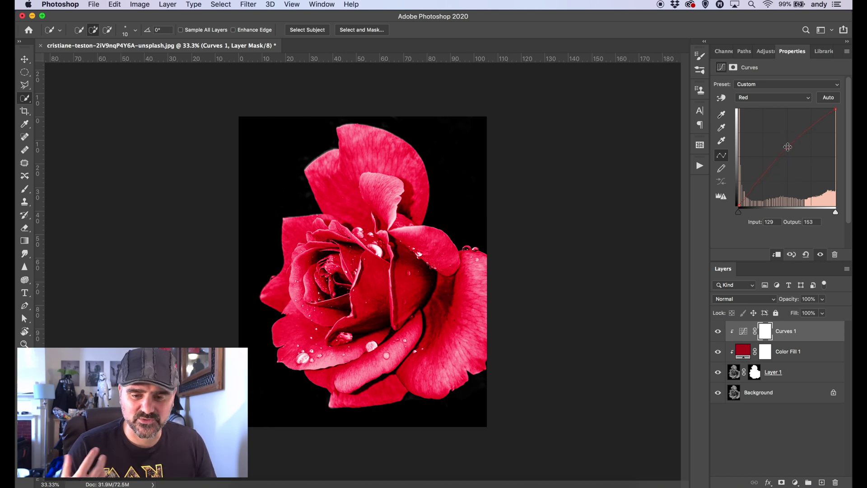
pyautogui.click(771, 447)
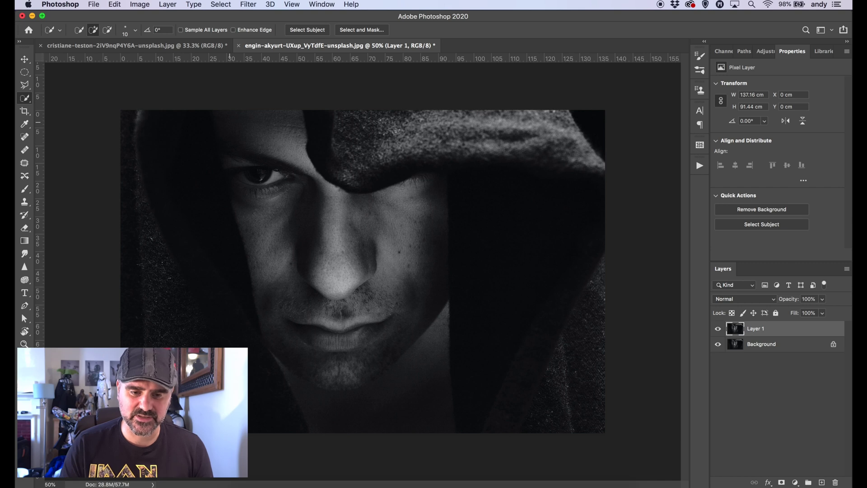
# Step: Quick-select the man's face and neck, subtracting the dark hood area beside the face from the selection
pyautogui.moveTo(229, 122)
pyautogui.mouseDown()
pyautogui.moveTo(294, 225)
pyautogui.moveTo(433, 235)
pyautogui.mouseUp()
pyautogui.moveTo(348, 131)
pyautogui.mouseDown()
pyautogui.moveTo(359, 178)
pyautogui.moveTo(485, 235)
pyautogui.moveTo(519, 316)
pyautogui.mouseUp()
pyautogui.moveTo(431, 188)
pyautogui.mouseDown()
pyautogui.moveTo(445, 234)
pyautogui.moveTo(446, 389)
pyautogui.mouseUp()
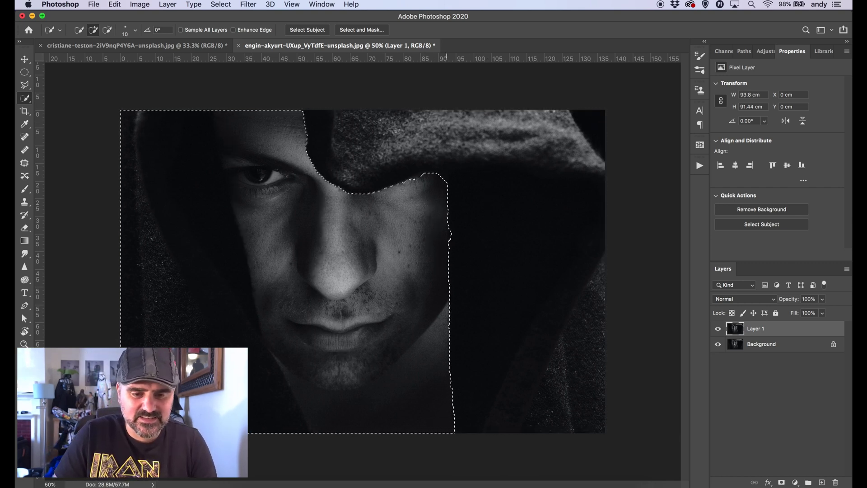
pyautogui.moveTo(189, 149); pyautogui.dragTo(239, 353)
pyautogui.moveTo(230, 180); pyautogui.dragTo(302, 420)
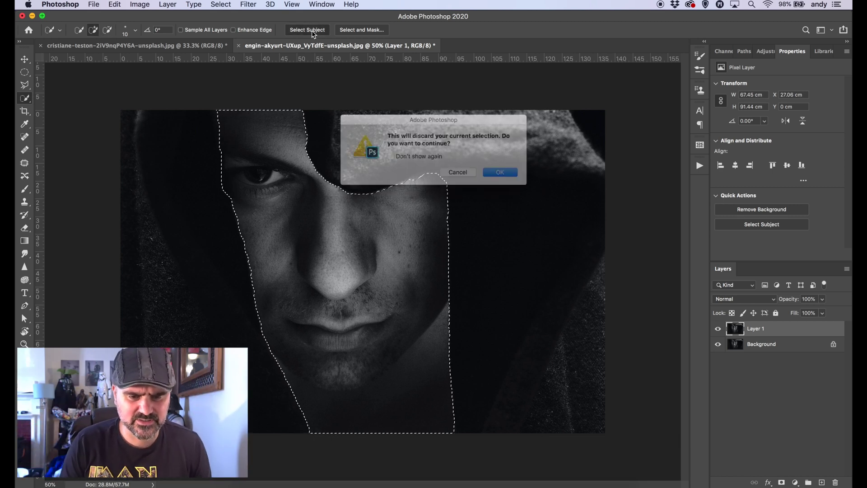
# Step: Refine the face selection with a 6.4 px feather and a 5 px Smart Radius, and output it as a layer mask
pyautogui.press('super+alt+r')
pyautogui.moveTo(722, 254); pyautogui.dragTo(744, 256)
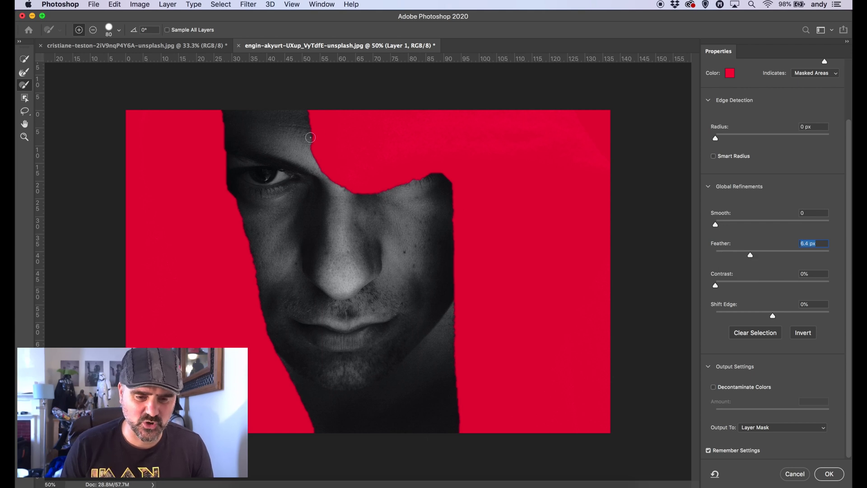
pyautogui.press('z')
pyautogui.press('b')
pyautogui.press('z')
pyautogui.press('w')
pyautogui.press('b')
pyautogui.press('w')
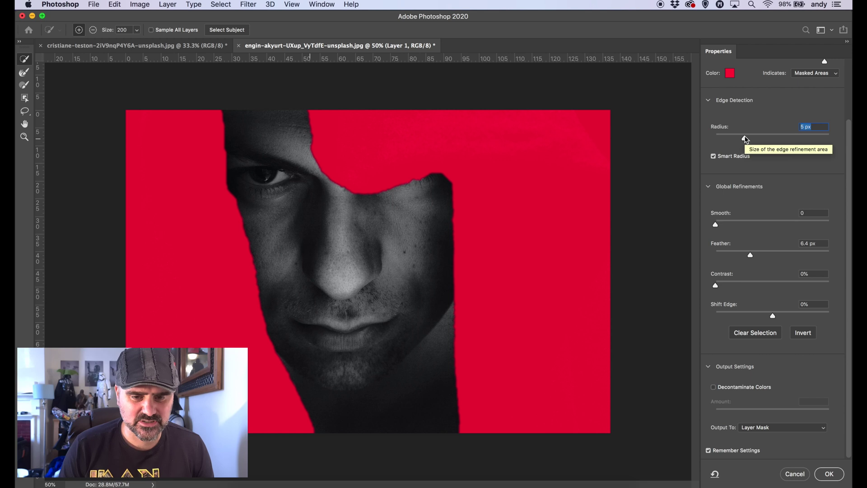
pyautogui.click(829, 474)
# Step: Add a brown #806652 Solid Color fill clipped to the masked face layer and set its blend mode to Color
pyautogui.click(795, 482)
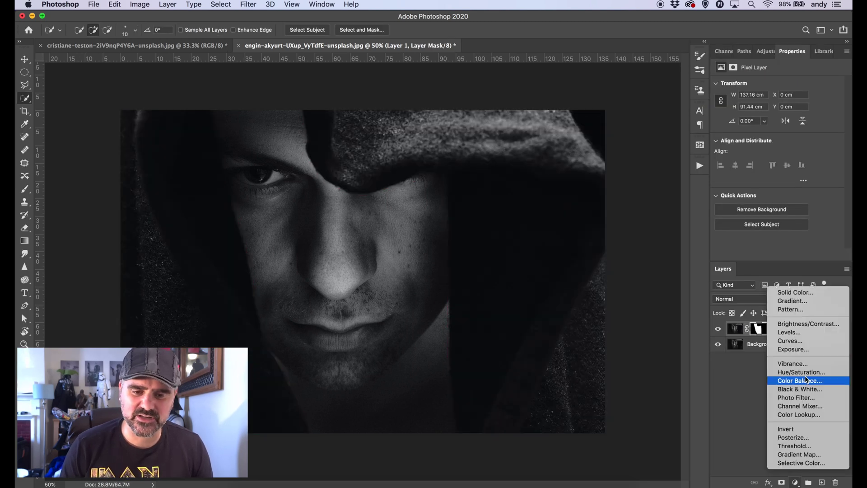
pyautogui.click(810, 292)
pyautogui.moveTo(712, 115); pyautogui.dragTo(712, 198)
pyautogui.click(629, 142)
pyautogui.moveTo(629, 142)
pyautogui.mouseDown()
pyautogui.moveTo(616, 126)
pyautogui.moveTo(618, 144)
pyautogui.mouseUp()
pyautogui.moveTo(719, 188); pyautogui.dragTo(717, 200)
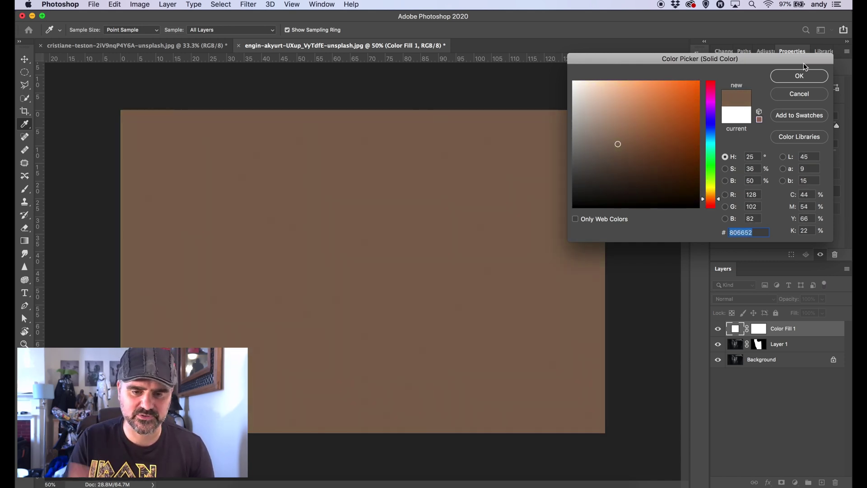
pyautogui.click(801, 80)
pyautogui.click(744, 299)
pyautogui.click(732, 473)
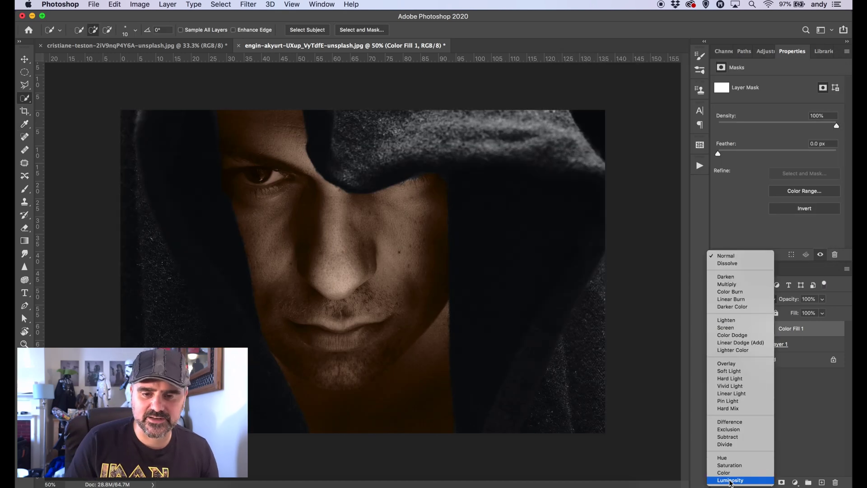
# Step: Try other hues and a darker brown for the face's colour fill, ending on #5e432b
pyautogui.doubleClick(743, 328)
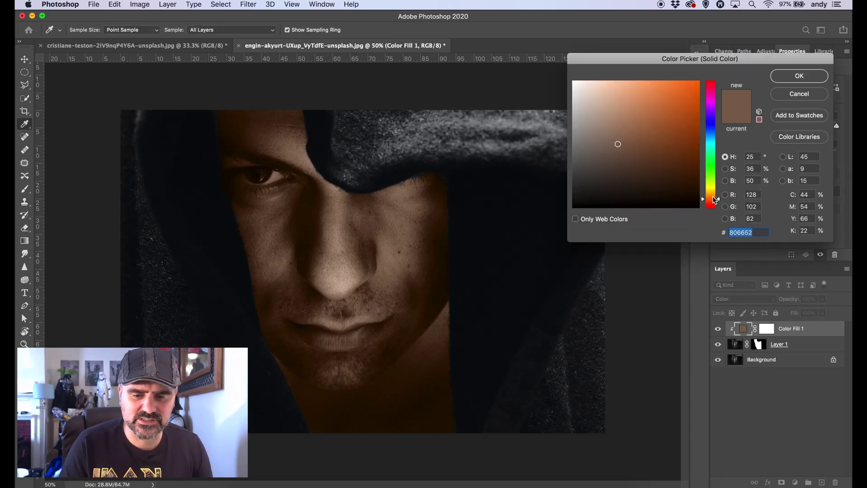
pyautogui.moveTo(718, 199); pyautogui.dragTo(713, 79)
pyautogui.moveTo(611, 138)
pyautogui.mouseDown()
pyautogui.moveTo(606, 126)
pyautogui.moveTo(619, 162)
pyautogui.moveTo(629, 160)
pyautogui.mouseUp()
pyautogui.click(711, 199)
pyautogui.moveTo(712, 198); pyautogui.dragTo(712, 203)
# Step: Set the face's colour fill to the skin tone RGB 210, 161, 140
pyautogui.doubleClick(753, 194)
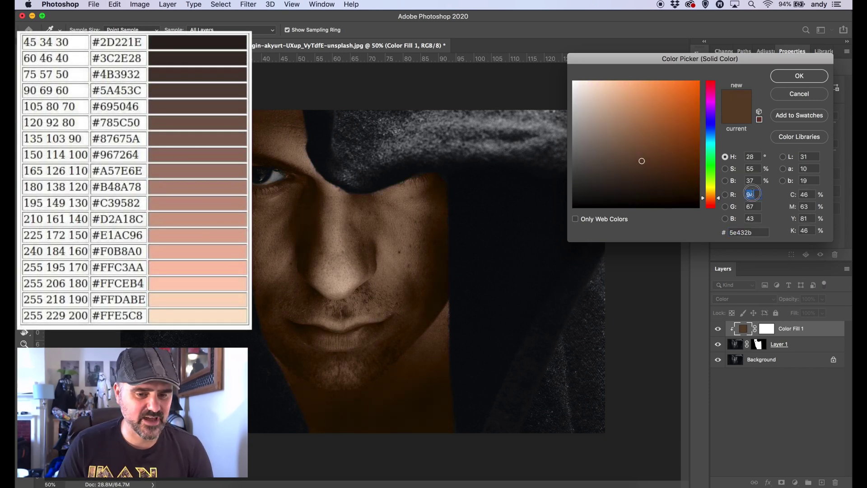
pyautogui.write('210')
pyautogui.write('161')
pyautogui.press('Tab')
pyautogui.write('140')
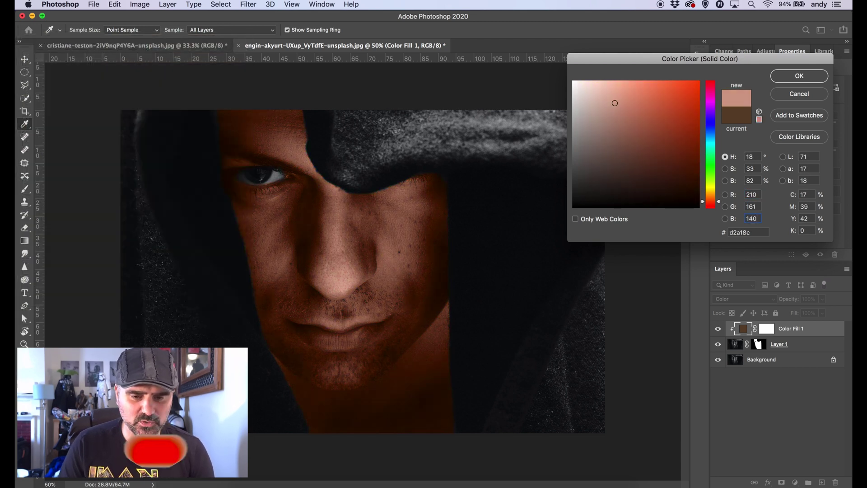
pyautogui.click(798, 77)
# Step: Add a Curves adjustment clipped above the colour fill, raising input 95 to output 156 to brighten the face
pyautogui.press('b')
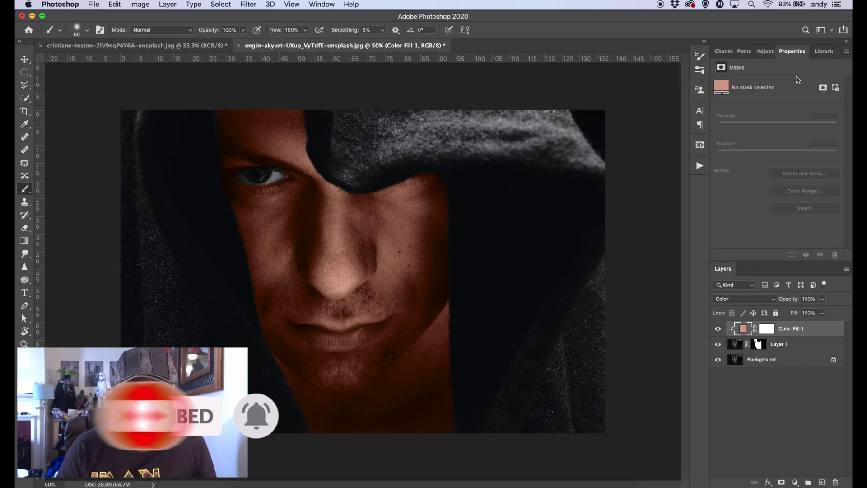
pyautogui.click(795, 482)
pyautogui.click(803, 341)
pyautogui.moveTo(778, 166); pyautogui.dragTo(775, 147)
pyautogui.keyDown('alt'); pyautogui.click(783, 337); pyautogui.keyUp('alt')
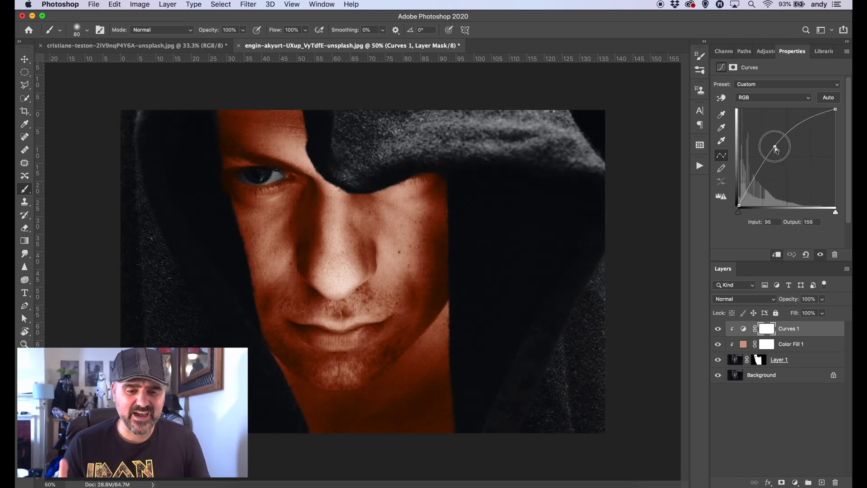
# Step: Set the Curves layer's blend mode to Luminosity and move its curve point to input 135, output 210
pyautogui.click(737, 295)
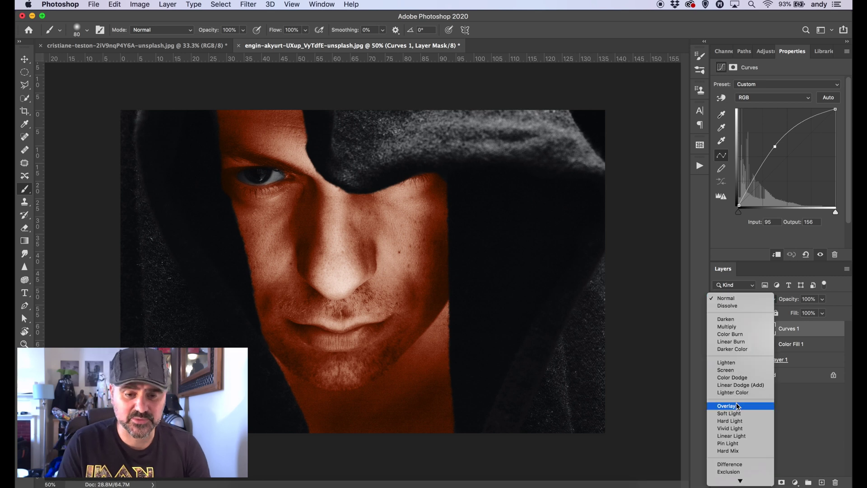
pyautogui.click(730, 481)
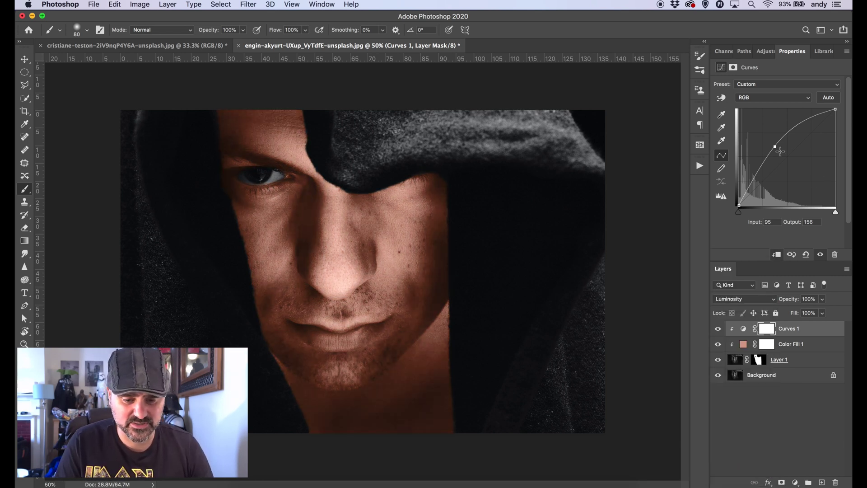
pyautogui.moveTo(775, 151); pyautogui.dragTo(791, 129)
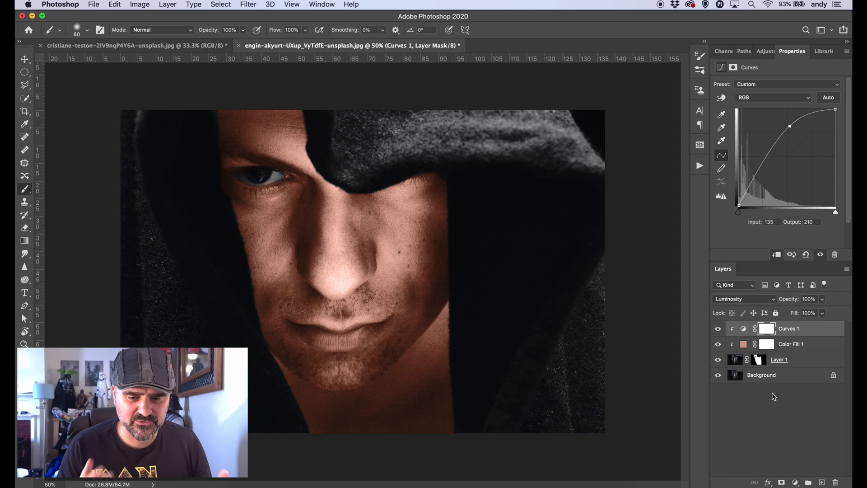
# Step: Add a second clipped Curves layer with slightly raised highlights and shadows lowered from input 76 to output 62
pyautogui.click(796, 482)
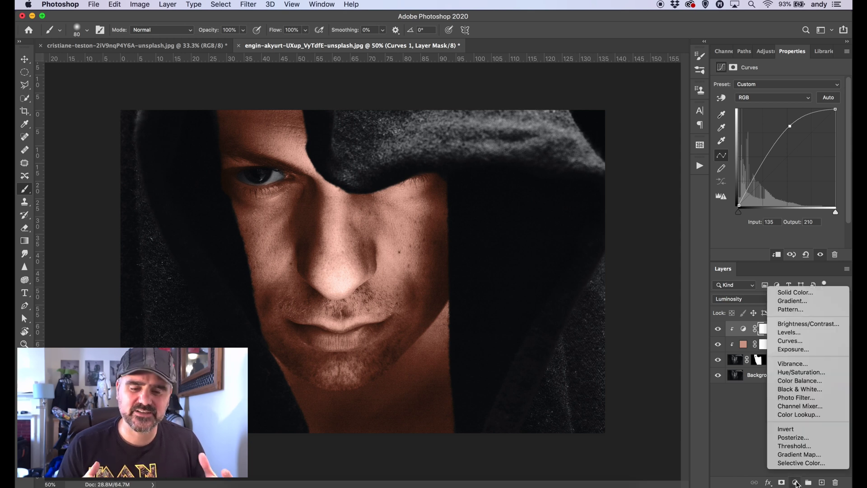
pyautogui.click(790, 341)
pyautogui.moveTo(755, 190); pyautogui.dragTo(758, 192)
pyautogui.moveTo(806, 141); pyautogui.dragTo(810, 135)
pyautogui.press('alt+super+g')
pyautogui.moveTo(759, 193); pyautogui.dragTo(768, 182)
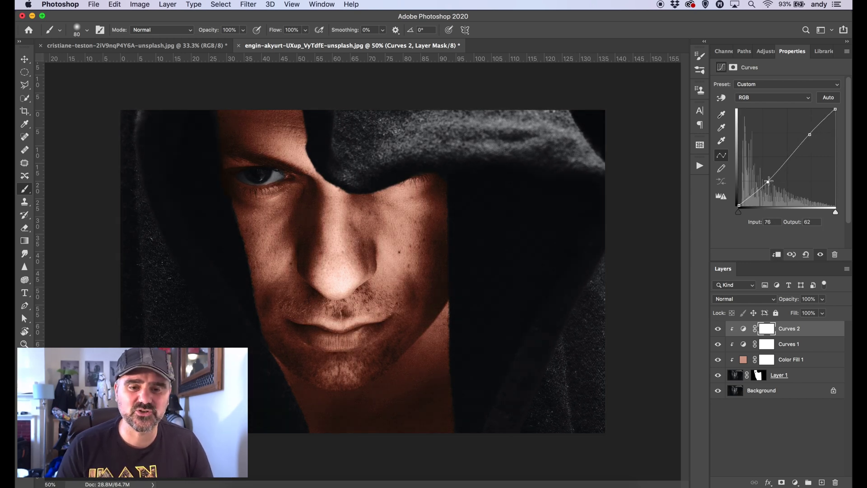
# Step: Add a third Curves layer and rename the fill and two Curves layers below it skin tone, lift tone and corect curve
pyautogui.click(795, 482)
pyautogui.click(790, 340)
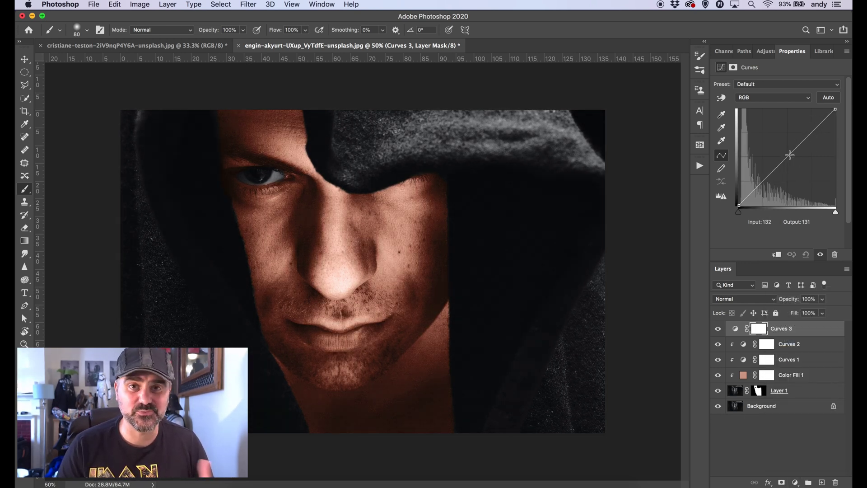
pyautogui.doubleClick(791, 375)
pyautogui.write('skin tone')
pyautogui.hotkey('shift', 'Tab')
pyautogui.write('lift')
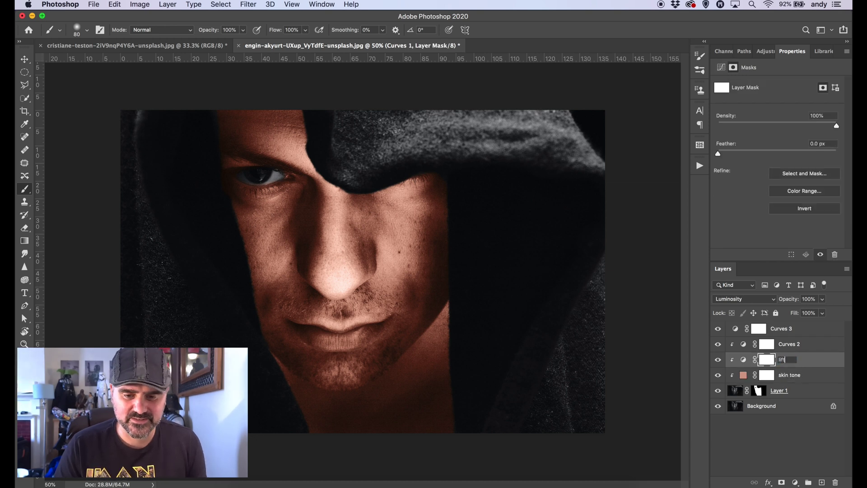
pyautogui.doubleClick(791, 344)
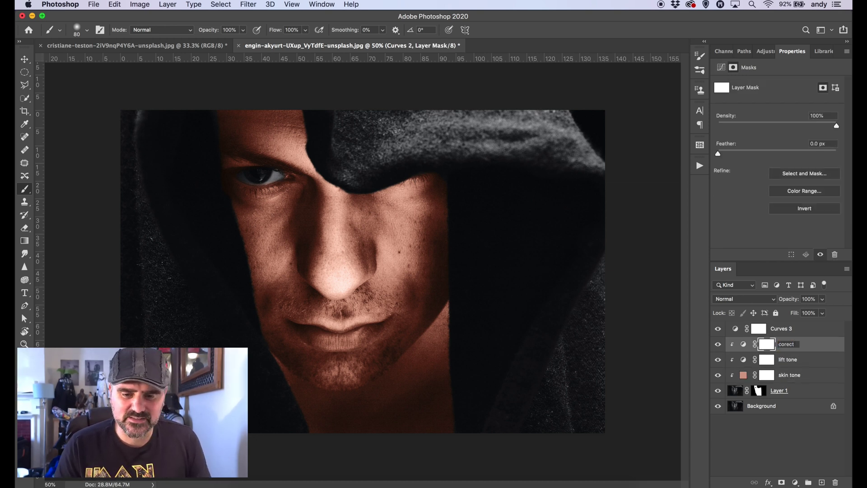
pyautogui.write('corect curve')
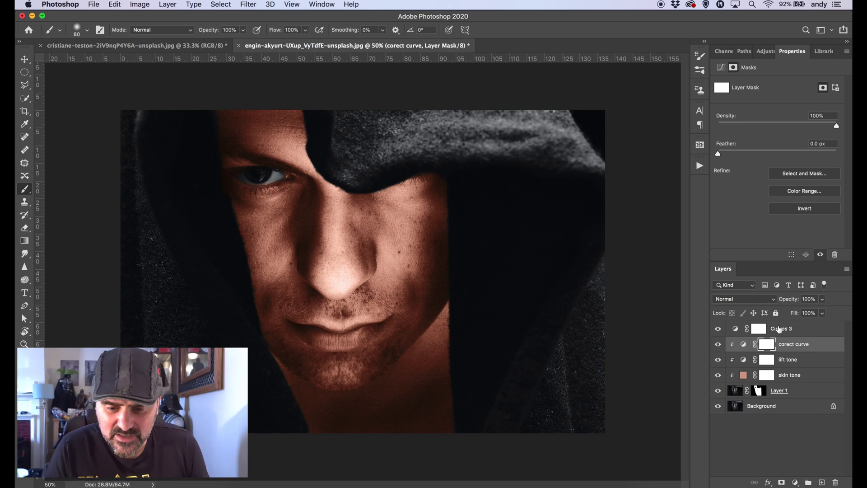
# Step: Turn the top Curves layer into a clipped Dodge layer, raising input 109 to output 142 and inverting its mask
pyautogui.doubleClick(786, 328)
pyautogui.press('Return')
pyautogui.click(776, 254)
pyautogui.moveTo(784, 161); pyautogui.dragTo(780, 152)
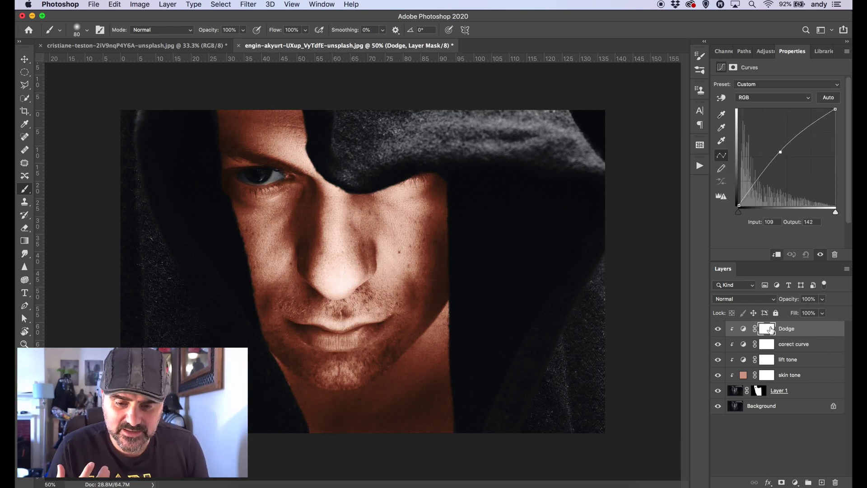
pyautogui.press('super+i')
# Step: Add another Curves adjustment layer above Dodge and name it Burn
pyautogui.click(795, 481)
pyautogui.click(784, 342)
pyautogui.doubleClick(780, 330)
pyautogui.write('Burn')
pyautogui.press('Return')
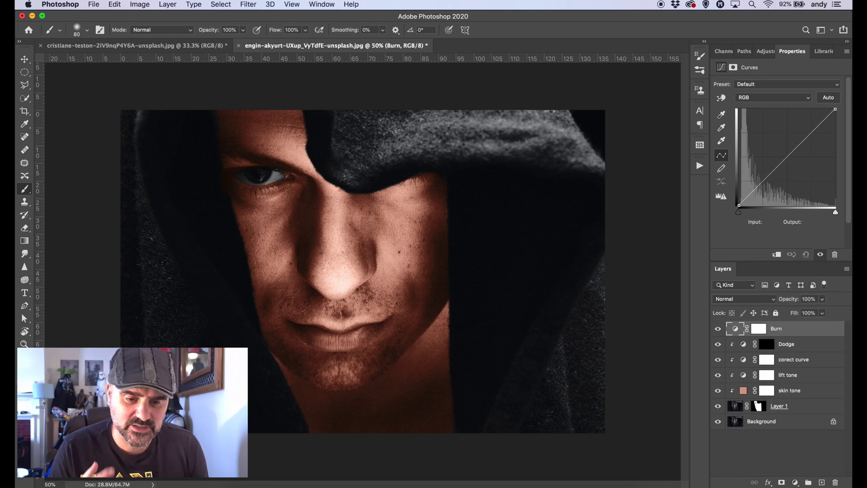
# Step: Clip the Burn layer to the face, pull its midtones down, and invert its mask to black
pyautogui.click(777, 255)
pyautogui.moveTo(787, 157); pyautogui.dragTo(795, 176)
pyautogui.click(764, 333)
pyautogui.press('super+i')
# Step: Paint highlights on the face in the Dodge mask with a soft brush at 42% opacity and 12% flow
pyautogui.click(765, 344)
pyautogui.click(86, 31)
pyautogui.click(397, 201)
pyautogui.moveTo(305, 30); pyautogui.dragTo(216, 44)
pyautogui.moveTo(279, 141)
pyautogui.mouseDown()
pyautogui.moveTo(271, 259)
pyautogui.moveTo(279, 281)
pyautogui.moveTo(359, 335)
pyautogui.mouseUp()
pyautogui.press('[')
pyautogui.press('[')
pyautogui.press('[')
# Step: Paint the lips out of Layer 1's mask using a size 60 brush at 100% opacity and 100% flow
pyautogui.click(767, 407)
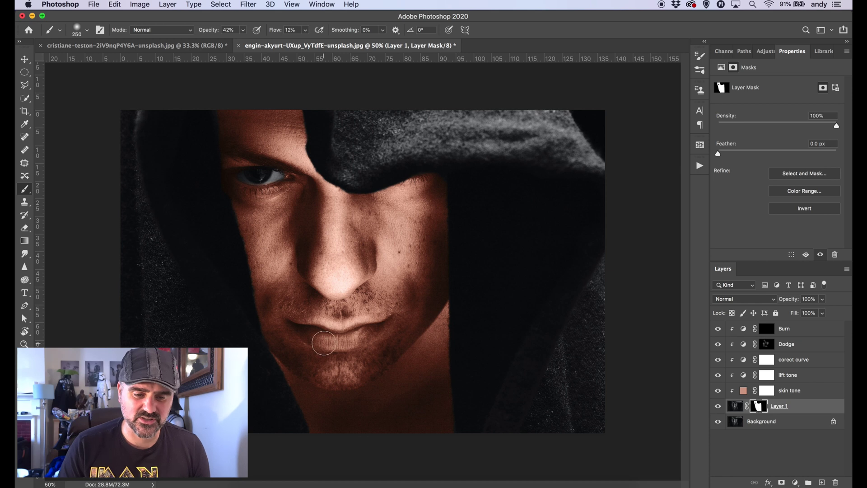
pyautogui.moveTo(305, 30); pyautogui.dragTo(348, 44)
pyautogui.moveTo(243, 30); pyautogui.dragTo(273, 44)
pyautogui.press('[')
pyautogui.press('[')
pyautogui.press('[')
pyautogui.press('[')
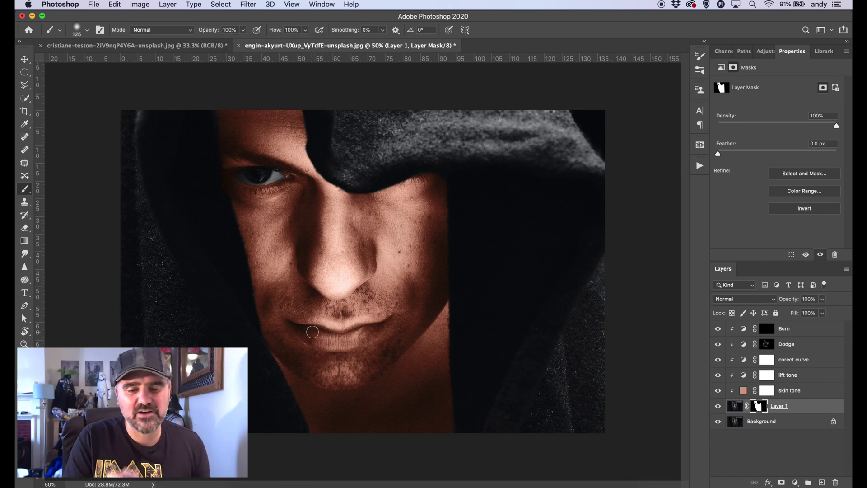
pyautogui.press('[')
pyautogui.press('[')
pyautogui.press('[')
pyautogui.press('[')
pyautogui.press('[')
pyautogui.moveTo(303, 337)
pyautogui.mouseDown()
pyautogui.moveTo(329, 340)
pyautogui.moveTo(381, 326)
pyautogui.moveTo(378, 332)
pyautogui.mouseUp()
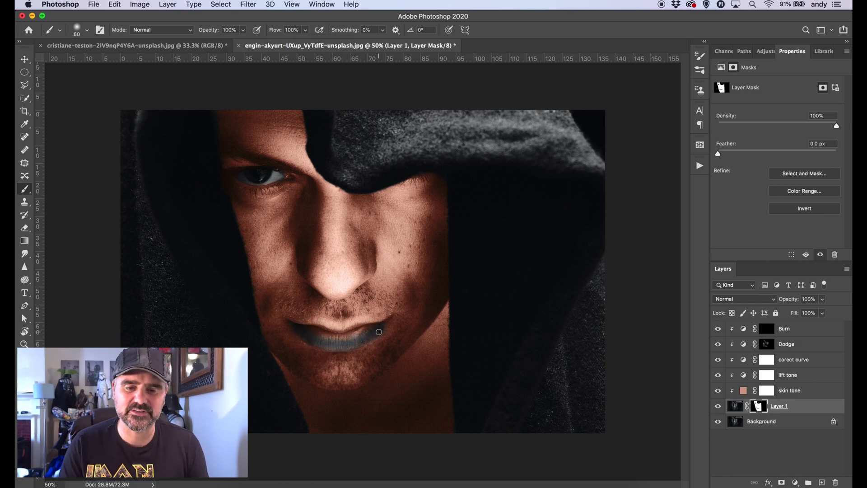
pyautogui.moveTo(293, 325)
pyautogui.mouseDown()
pyautogui.moveTo(352, 340)
pyautogui.moveTo(365, 329)
pyautogui.mouseUp()
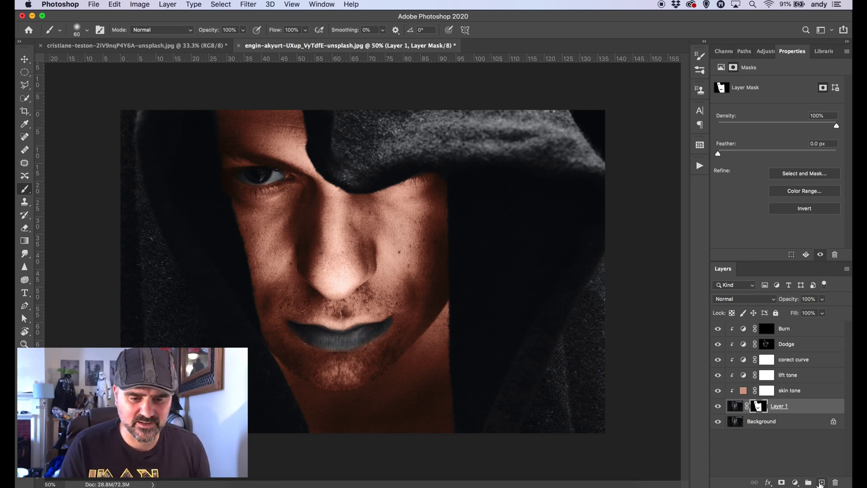
# Step: Group Layer 1 through Burn as "Face not eyes or lips" and expand the group
pyautogui.click(766, 344)
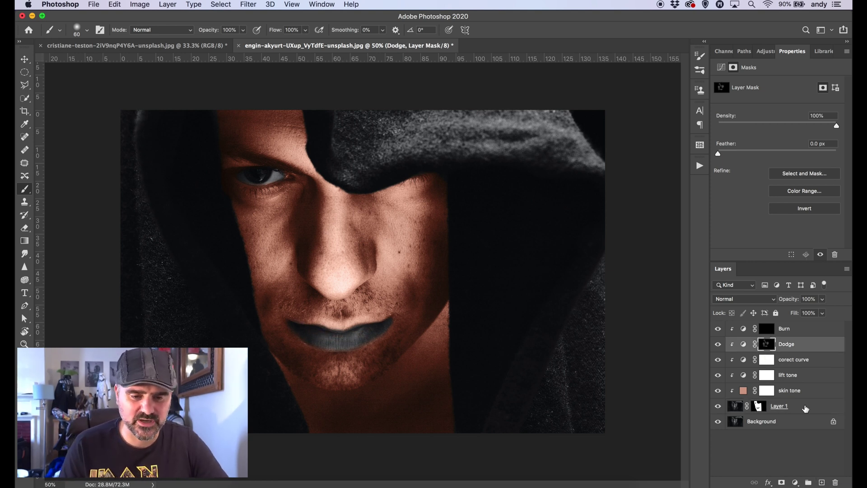
pyautogui.click(806, 408)
pyautogui.keyDown('shift'); pyautogui.click(755, 329); pyautogui.keyUp('shift')
pyautogui.press('super+g')
pyautogui.doubleClick(755, 327)
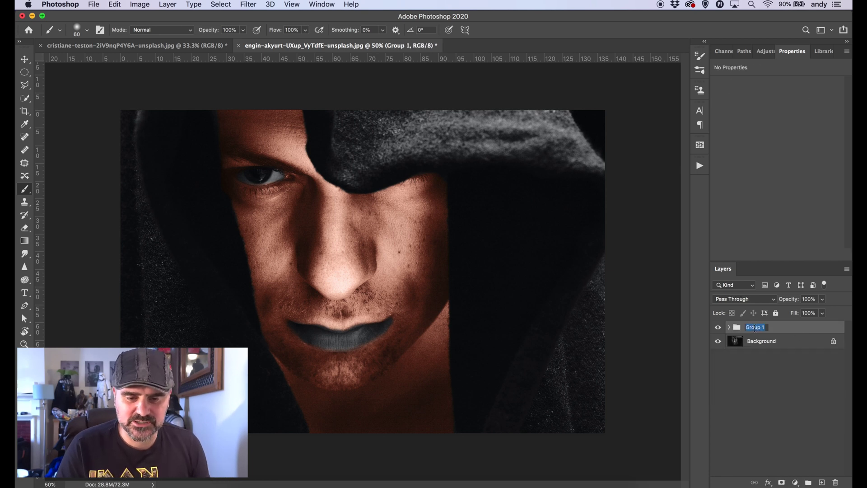
pyautogui.press('Return')
pyautogui.click(729, 327)
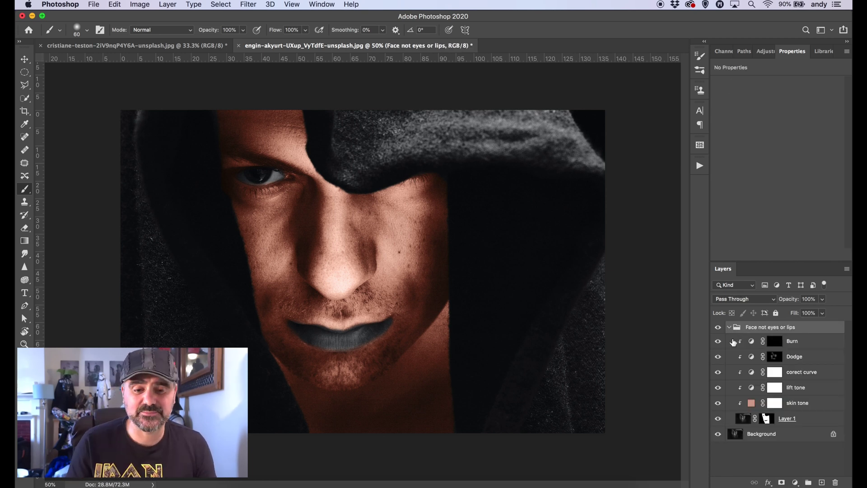
# Step: Strengthen the face highlights on the Dodge mask with a size 500 brush at 30% opacity and 30% flow
pyautogui.click(805, 421)
pyautogui.click(774, 356)
pyautogui.click(243, 30)
pyautogui.moveTo(207, 41); pyautogui.dragTo(210, 41)
pyautogui.click(305, 30)
pyautogui.click(273, 42)
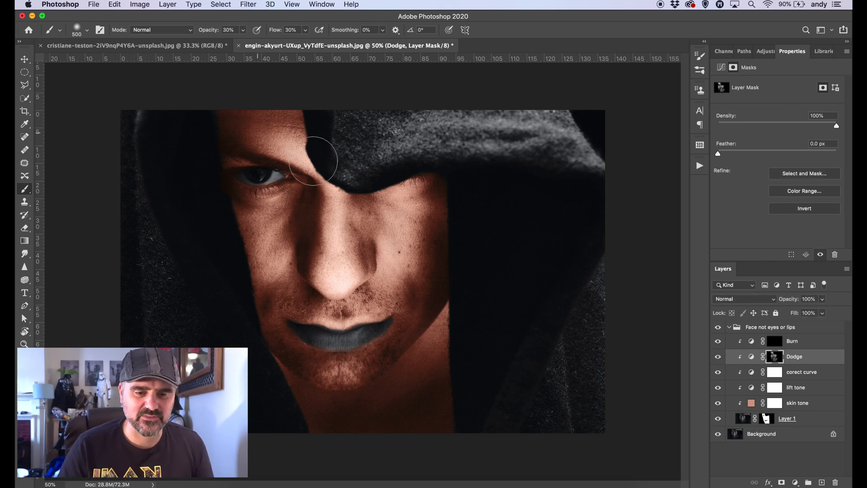
# Step: Paint deeper shadows around the nose, forehead and face edges in the Burn mask
pyautogui.click(775, 341)
pyautogui.moveTo(302, 204); pyautogui.dragTo(305, 199)
pyautogui.moveTo(226, 142)
pyautogui.mouseDown()
pyautogui.moveTo(239, 103)
pyautogui.moveTo(250, 114)
pyautogui.moveTo(211, 109)
pyautogui.mouseUp()
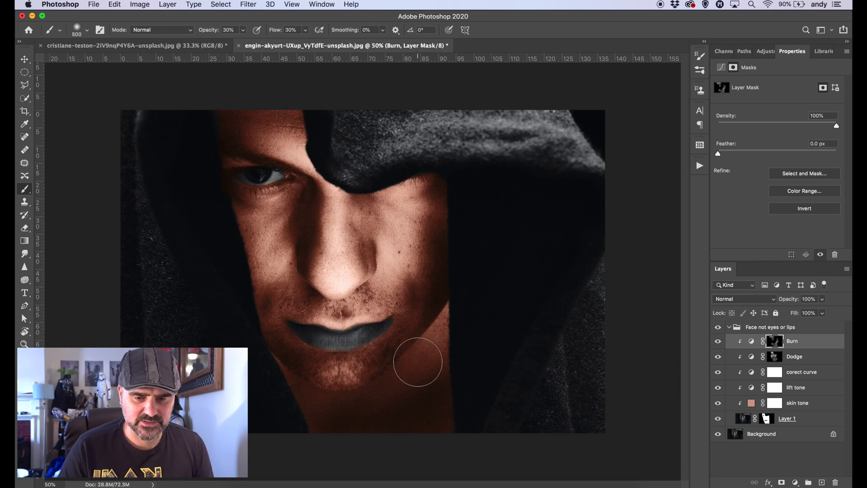
# Step: Toggle the Burn and Dodge layers off and on to compare their effect on the face
pyautogui.click(719, 341)
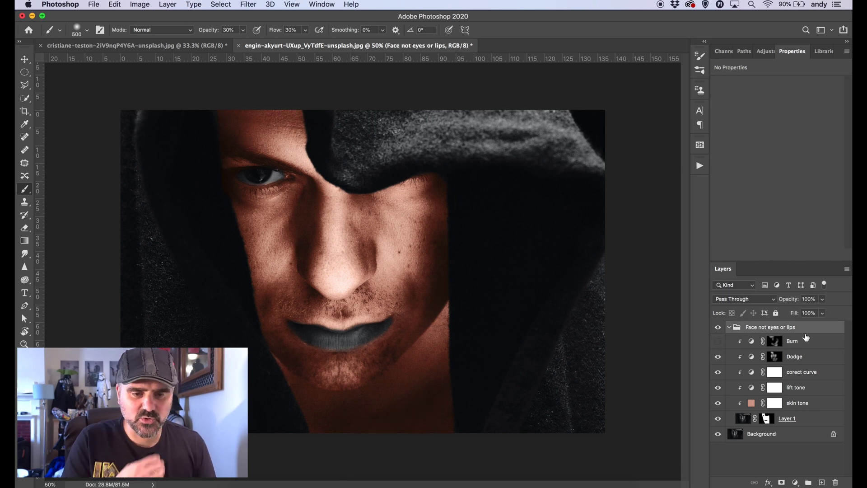
pyautogui.click(756, 342)
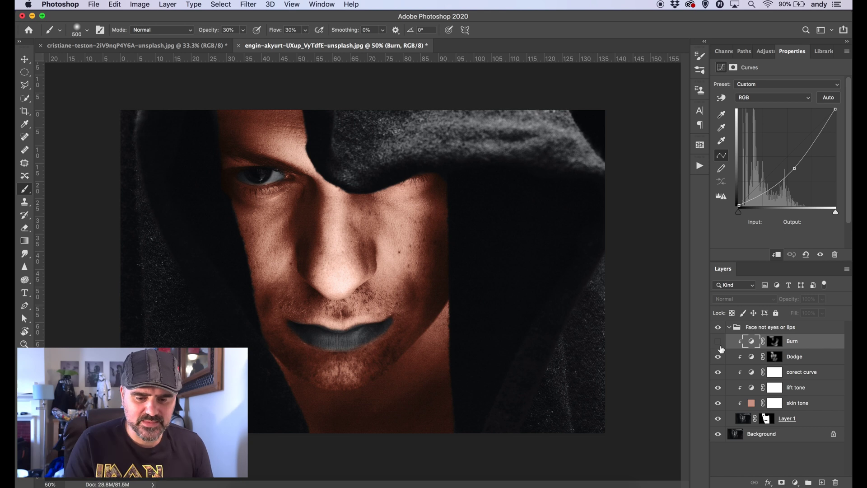
pyautogui.click(718, 341)
pyautogui.click(823, 299)
pyautogui.click(794, 356)
pyautogui.click(717, 356)
pyautogui.click(718, 357)
# Step: Reduce the Dodge layer's opacity and select the face group
pyautogui.click(822, 299)
pyautogui.moveTo(823, 312); pyautogui.dragTo(800, 312)
pyautogui.click(770, 327)
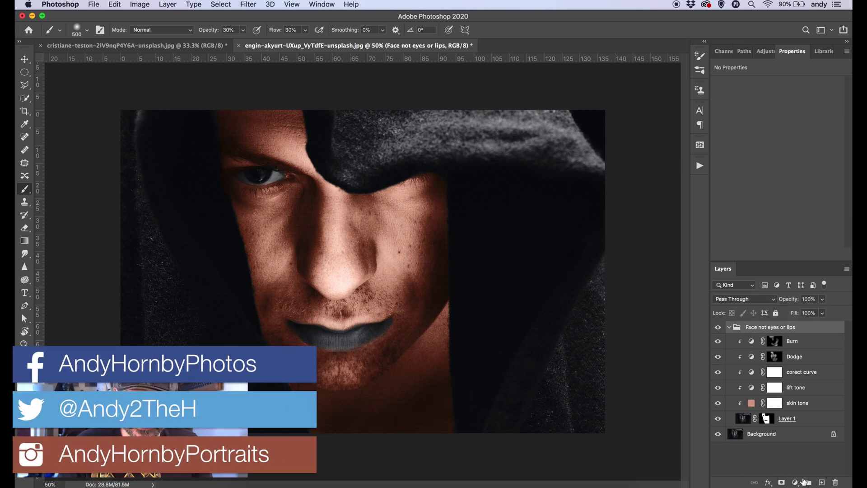
# Step: Add a magenta Solid Color fill above the lips layer and clip it to that layer
pyautogui.click(795, 482)
pyautogui.click(796, 292)
pyautogui.moveTo(712, 106); pyautogui.dragTo(712, 97)
pyautogui.click(650, 130)
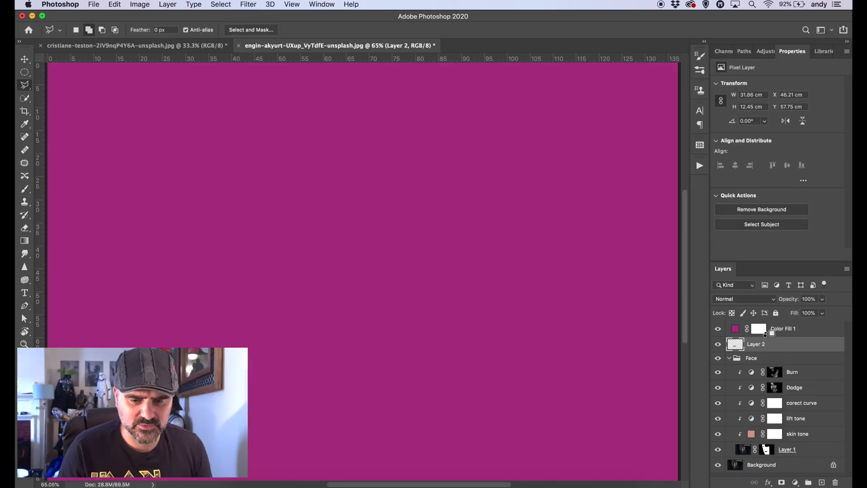
pyautogui.keyDown('alt'); pyautogui.click(766, 339); pyautogui.keyUp('alt')
pyautogui.press('b')
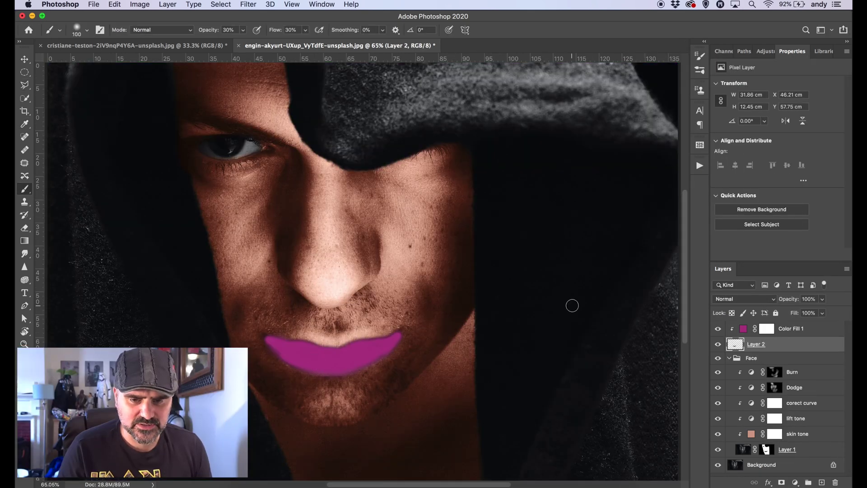
# Step: Set the lips' colour fill to Color blend mode and change its colour to dark red 522626
pyautogui.click(763, 331)
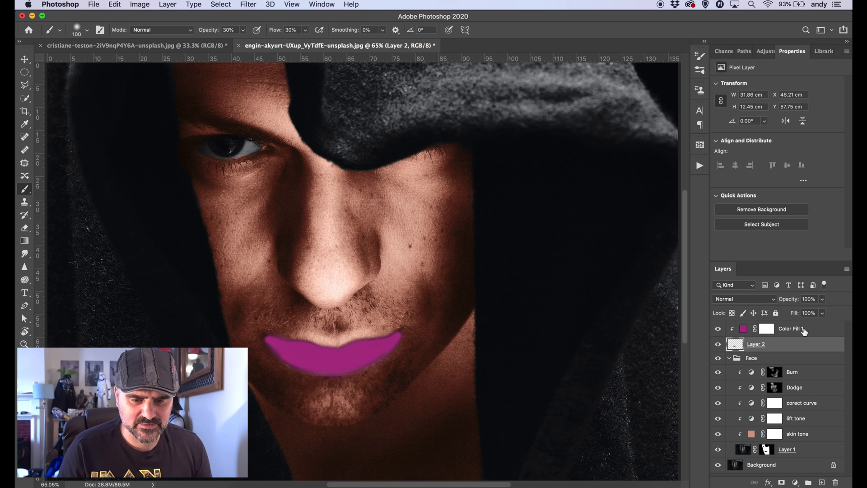
pyautogui.click(744, 299)
pyautogui.click(721, 437)
pyautogui.doubleClick(743, 328)
pyautogui.moveTo(663, 155); pyautogui.dragTo(638, 178)
pyautogui.click(713, 89)
pyautogui.click(641, 166)
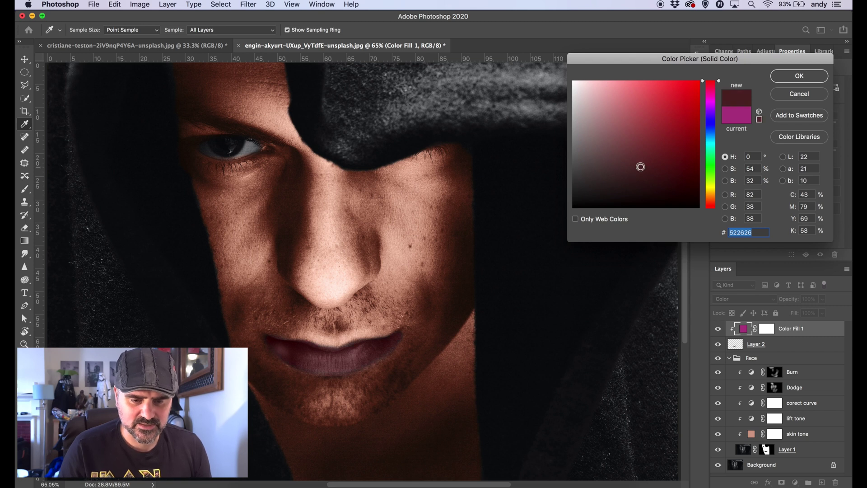
pyautogui.click(810, 75)
# Step: Add a Hue/Saturation adjustment clipped to the lips with Hue +8, Saturation -14 and Lightness -20
pyautogui.click(795, 481)
pyautogui.click(790, 371)
pyautogui.moveTo(777, 138)
pyautogui.mouseDown()
pyautogui.moveTo(767, 143)
pyautogui.moveTo(778, 121)
pyautogui.mouseUp()
pyautogui.press('super+alt+g')
pyautogui.moveTo(767, 163); pyautogui.dragTo(783, 130)
pyautogui.press('super+minus')
pyautogui.press('super+minus')
pyautogui.press('super+minus')
pyautogui.press('super+plus')
pyautogui.press('super+plus')
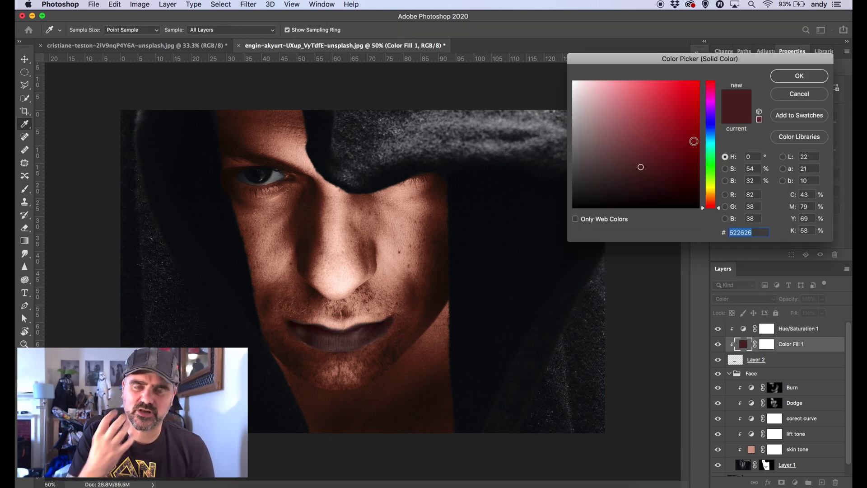
# Step: Recolour the lips' Solid Color fill to a muted maroon with a slightly pinker hue
pyautogui.moveTo(693, 142); pyautogui.dragTo(649, 147)
pyautogui.moveTo(718, 206); pyautogui.dragTo(718, 89)
pyautogui.moveTo(637, 156)
pyautogui.mouseDown()
pyautogui.moveTo(624, 126)
pyautogui.moveTo(616, 134)
pyautogui.moveTo(637, 147)
pyautogui.mouseUp()
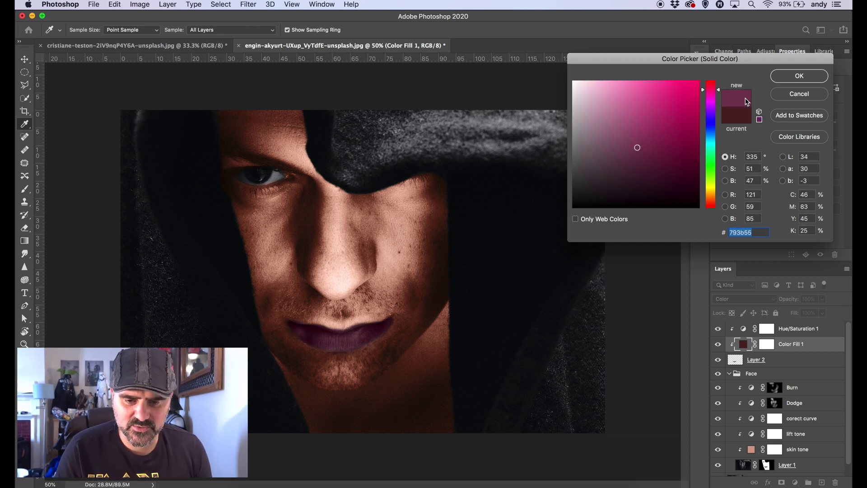
pyautogui.click(808, 80)
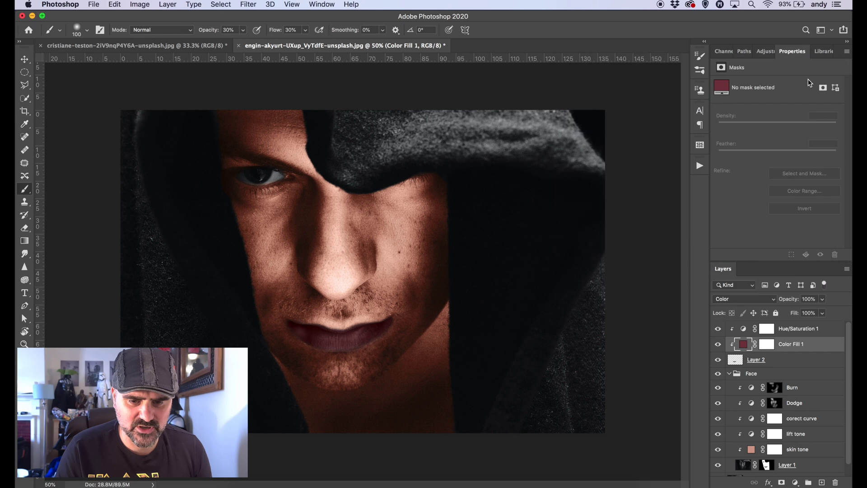
# Step: Group the lips layers under the name Lips and load the face layer's mask as a selection
pyautogui.click(793, 357)
pyautogui.keyDown('shift'); pyautogui.click(793, 332); pyautogui.keyUp('shift')
pyautogui.press('super+g')
pyautogui.click(729, 339)
pyautogui.doubleClick(759, 327)
pyautogui.write('Lips')
pyautogui.press('Return')
pyautogui.click(728, 339)
pyautogui.keyDown('super'); pyautogui.click(767, 432); pyautogui.keyUp('super')
pyautogui.click(763, 446)
pyautogui.press('super+j')
pyautogui.moveTo(762, 447); pyautogui.dragTo(759, 327)
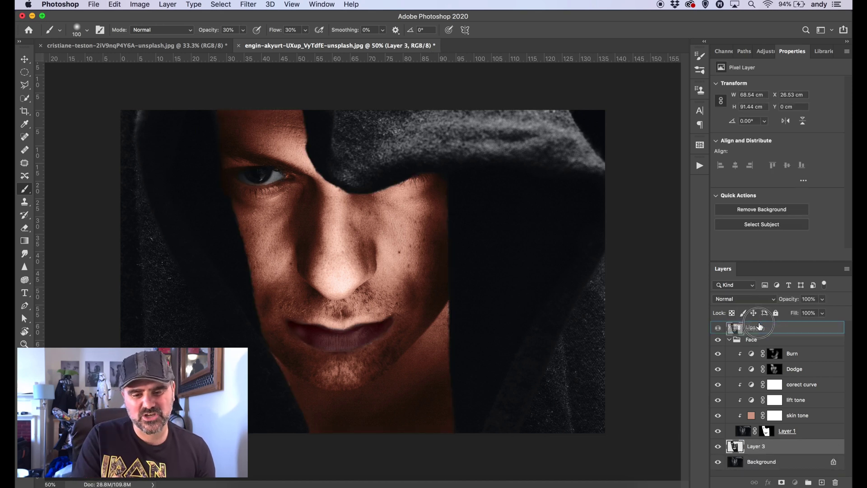
pyautogui.press('super+shift+u')
pyautogui.press('super+z')
pyautogui.press('super+z')
pyautogui.press('super+z')
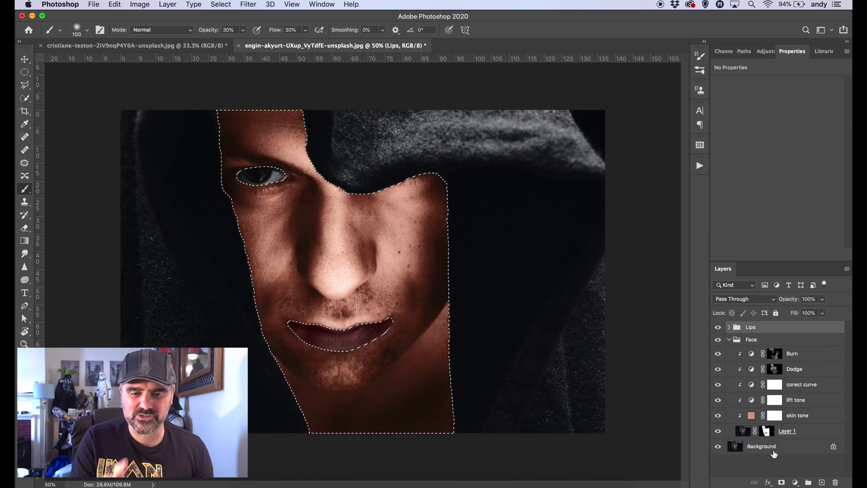
# Step: Invert the face-mask selection and subtract everything except the eye with the Polygonal Lasso
pyautogui.click(25, 85)
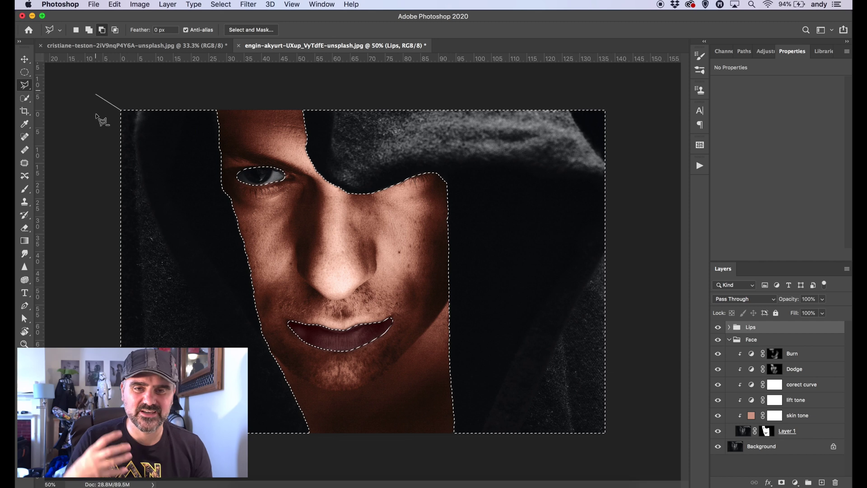
pyautogui.keyDown('alt'); pyautogui.click(121, 111); pyautogui.keyUp('alt')
pyautogui.click(99, 459)
pyautogui.click(329, 443)
pyautogui.click(665, 468)
pyautogui.click(604, 82)
pyautogui.click(284, 91)
pyautogui.click(229, 189)
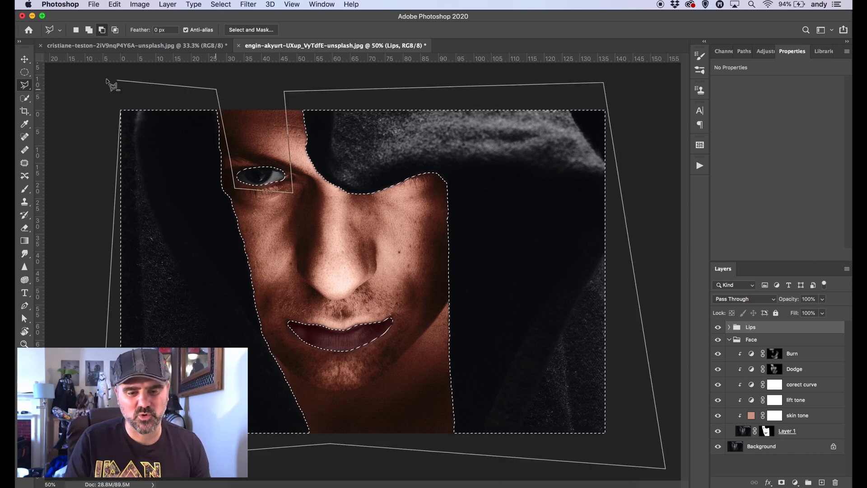
pyautogui.click(207, 88)
pyautogui.doubleClick(106, 81)
# Step: Copy the eye from the Background onto a new top layer and clip a cyan-blue Solid Color fill to it
pyautogui.click(777, 447)
pyautogui.press('super+j')
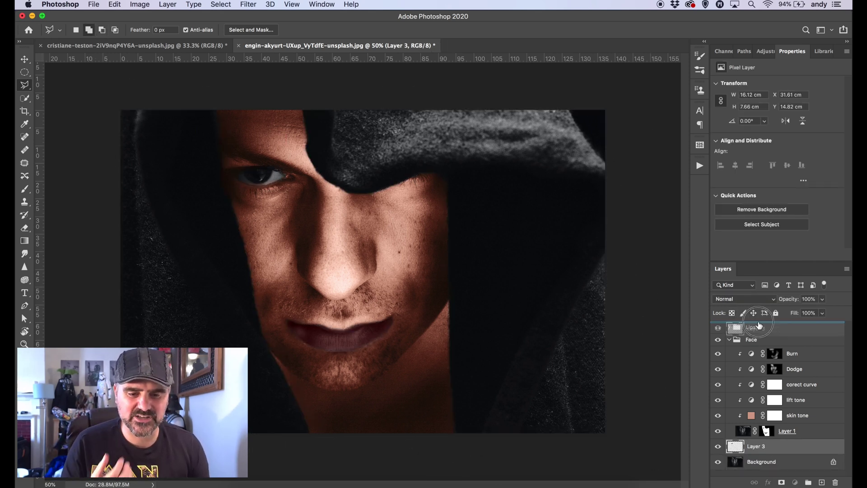
pyautogui.click(795, 483)
pyautogui.click(783, 289)
pyautogui.click(712, 140)
pyautogui.moveTo(687, 87); pyautogui.dragTo(695, 92)
pyautogui.click(793, 78)
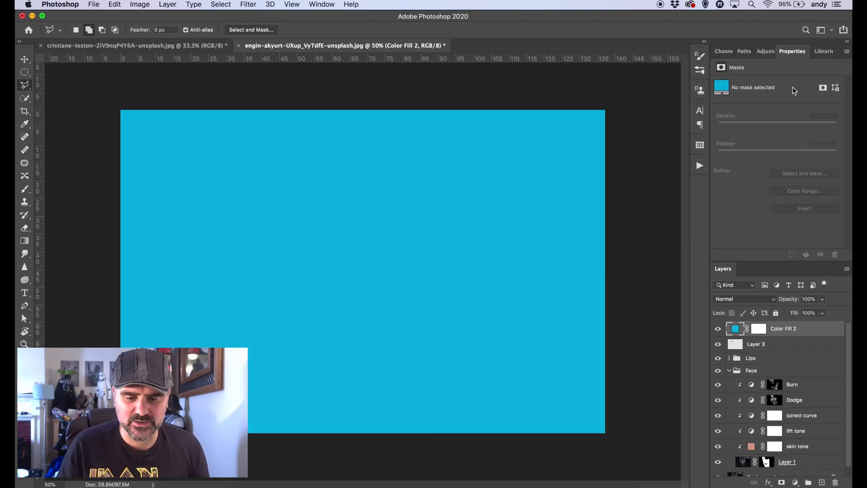
pyautogui.keyDown('alt'); pyautogui.click(773, 340); pyautogui.keyUp('alt')
pyautogui.keyDown('alt'); pyautogui.click(773, 339); pyautogui.keyUp('alt')
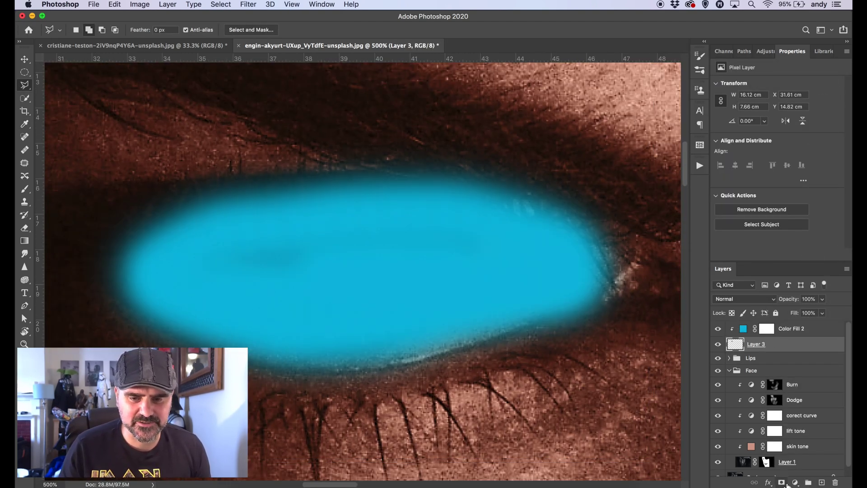
# Step: Invert the eye fill's mask to black and set the fill to Color blend mode
pyautogui.click(766, 328)
pyautogui.press('super+i')
pyautogui.click(744, 298)
pyautogui.click(732, 473)
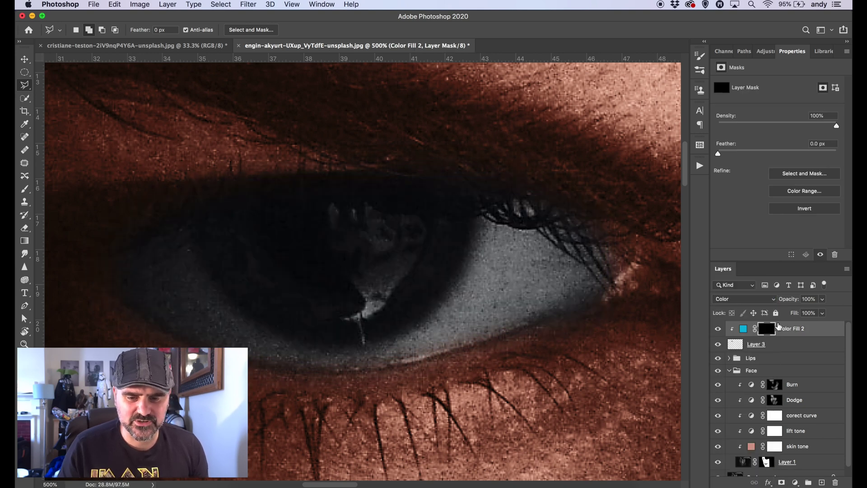
# Step: Paint the blue into the iris on the eye fill's mask at 30% opacity and 30% flow, reducing the brush to size 40
pyautogui.press('b')
pyautogui.moveTo(280, 247)
pyautogui.mouseDown()
pyautogui.moveTo(313, 272)
pyautogui.moveTo(380, 262)
pyautogui.moveTo(288, 278)
pyautogui.mouseUp()
pyautogui.press('[')
pyautogui.press('[')
pyautogui.press('[')
pyautogui.press('[')
pyautogui.press('[')
pyautogui.press('[')
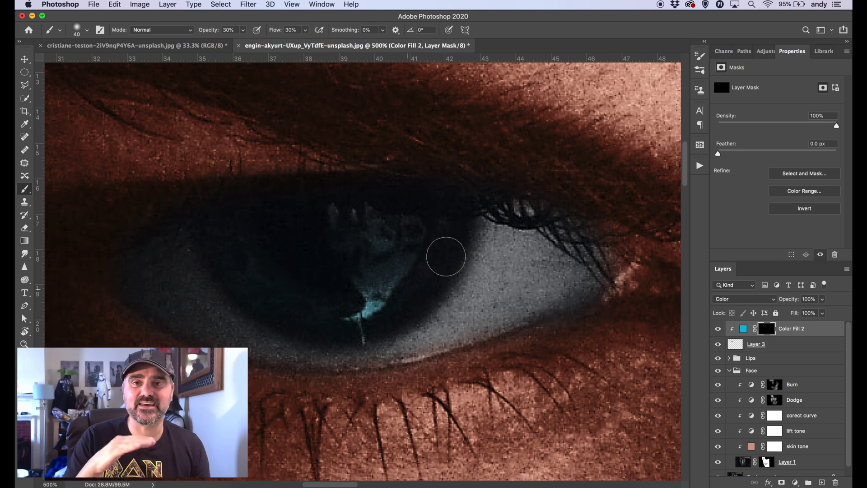
# Step: Build up more blue in the eye on the mask with the brush at 100% opacity and 5% flow
pyautogui.scroll(-10, 437, 252)
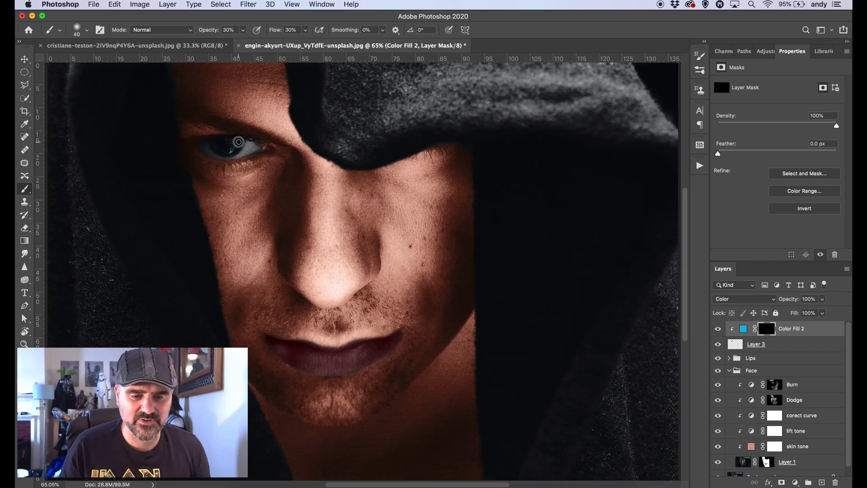
pyautogui.press('0')
pyautogui.click(306, 30)
pyautogui.click(236, 148)
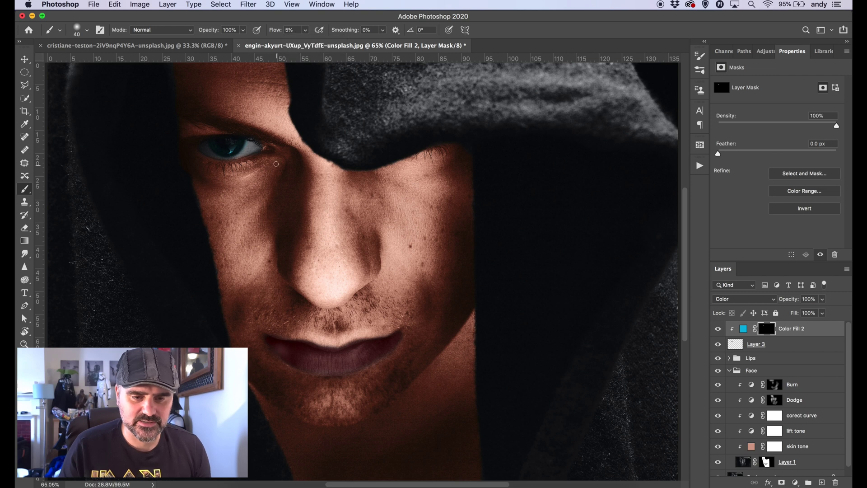
pyautogui.scroll(-3, 523, 132)
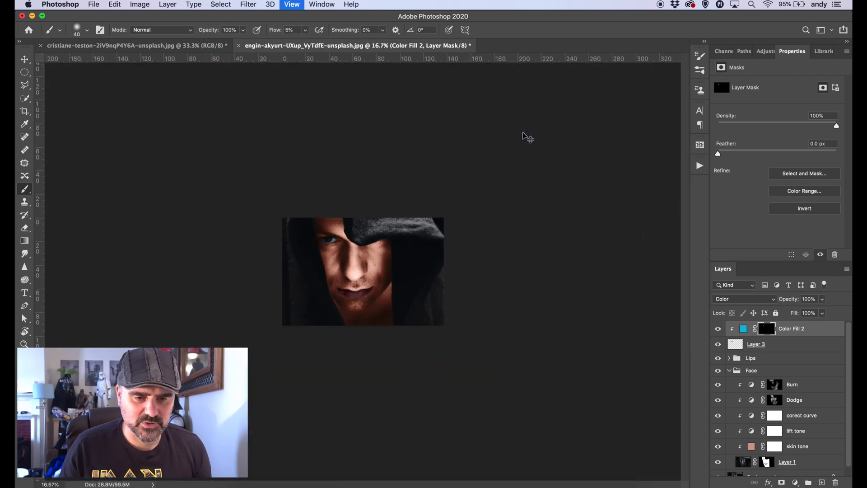
pyautogui.scroll(3, 523, 132)
# Step: Add a Curves adjustment clipped to the lips, lowering input 149 to output 99, and invert its mask
pyautogui.click(729, 357)
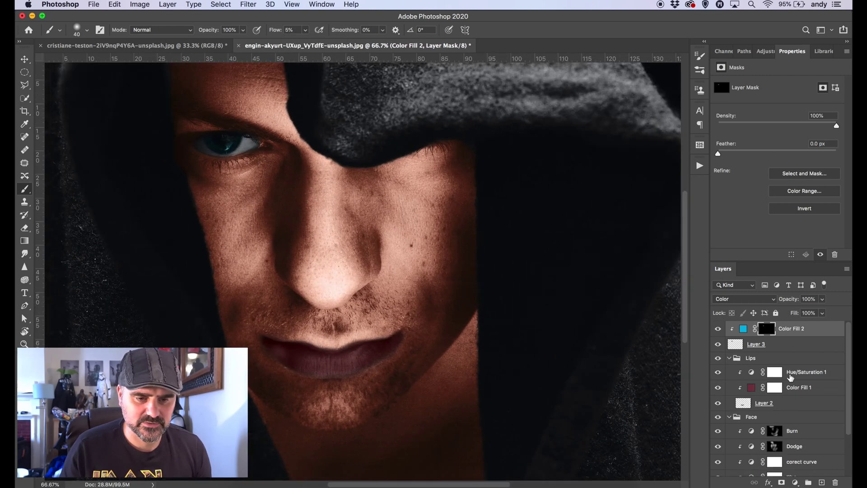
pyautogui.click(804, 372)
pyautogui.click(795, 482)
pyautogui.click(786, 341)
pyautogui.moveTo(795, 149); pyautogui.dragTo(796, 170)
pyautogui.hotkey('ctrl', 'i')
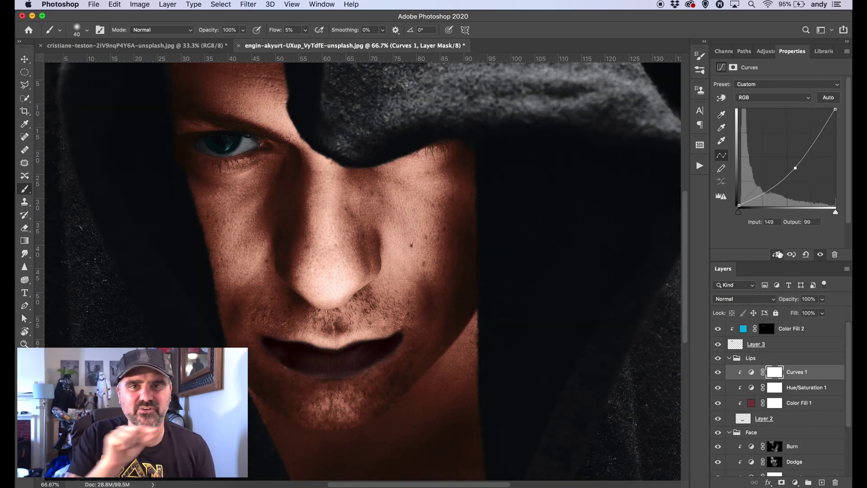
pyautogui.click(776, 254)
# Step: Paint the darkening into the lower lip on the Curves mask with a size 500 brush
pyautogui.press(']')
pyautogui.press(']')
pyautogui.press(']')
pyautogui.press(']')
pyautogui.press(']')
pyautogui.press(']')
pyautogui.press(']')
pyautogui.press(']')
pyautogui.press(']')
pyautogui.press(']')
pyautogui.press(']')
pyautogui.moveTo(372, 367)
pyautogui.mouseDown()
pyautogui.moveTo(251, 348)
pyautogui.moveTo(282, 373)
pyautogui.moveTo(278, 406)
pyautogui.moveTo(360, 388)
pyautogui.moveTo(341, 421)
pyautogui.mouseUp()
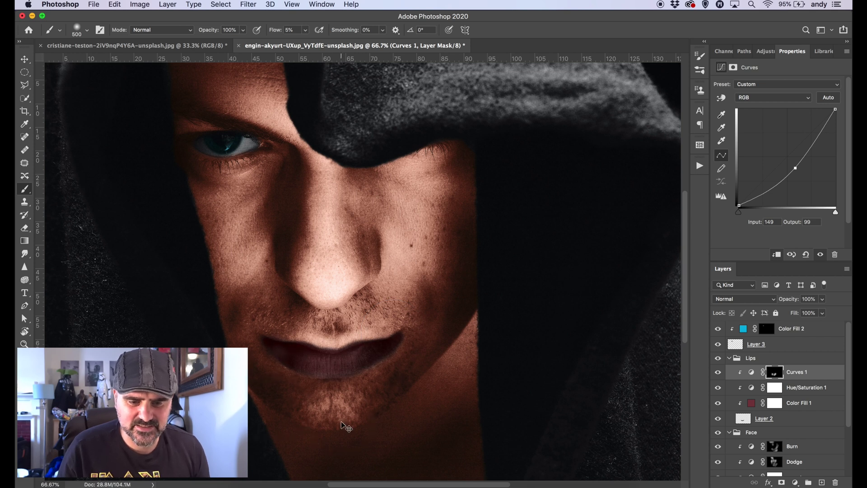
pyautogui.press('super+minus')
# Step: Add a Curves adjustment clipped to the eye, raising input 104 to output 146, and invert its mask
pyautogui.click(793, 350)
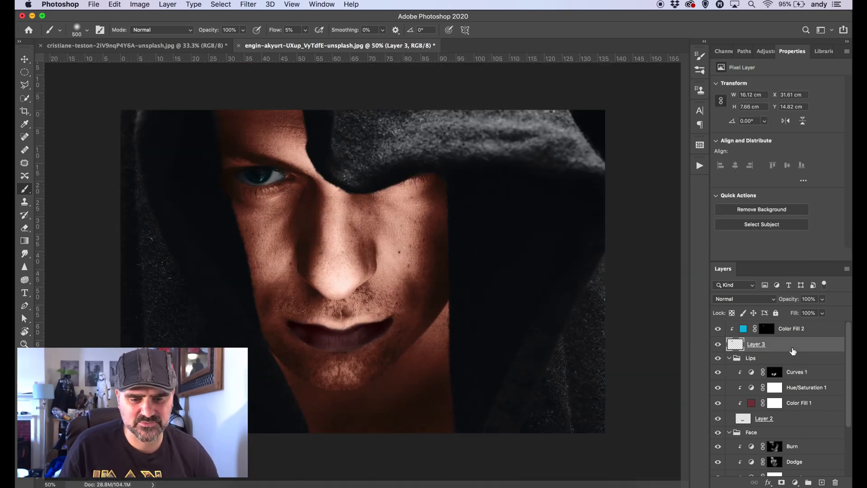
pyautogui.click(792, 329)
pyautogui.click(796, 482)
pyautogui.click(788, 337)
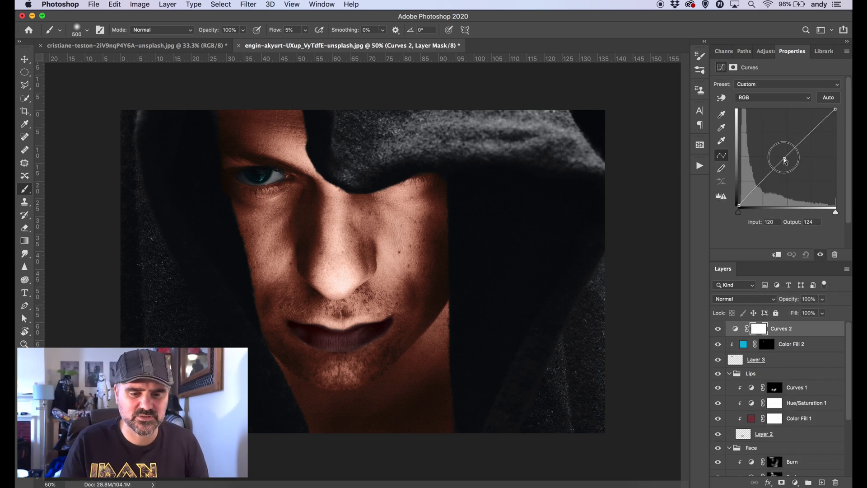
pyautogui.click(776, 254)
pyautogui.press('super+i')
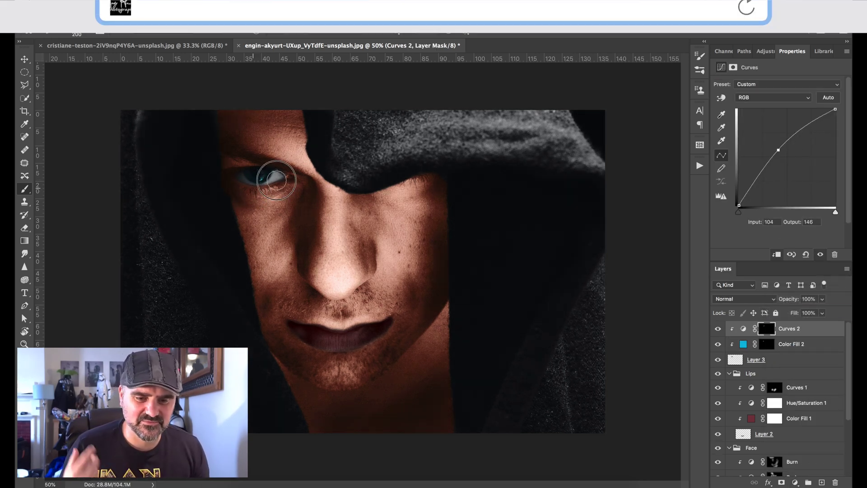
# Step: Group the eye layers under the name Eye and collapse the Face and Lips groups
pyautogui.click(795, 361)
pyautogui.keyDown('shift'); pyautogui.click(795, 332); pyautogui.keyUp('shift')
pyautogui.press('super+g')
pyautogui.doubleClick(760, 327)
pyautogui.write('Eye')
pyautogui.press('Return')
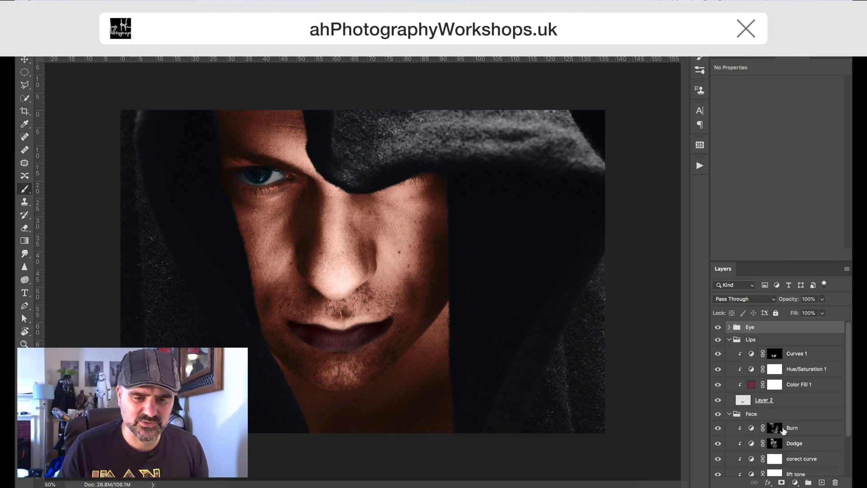
pyautogui.click(729, 414)
pyautogui.click(728, 339)
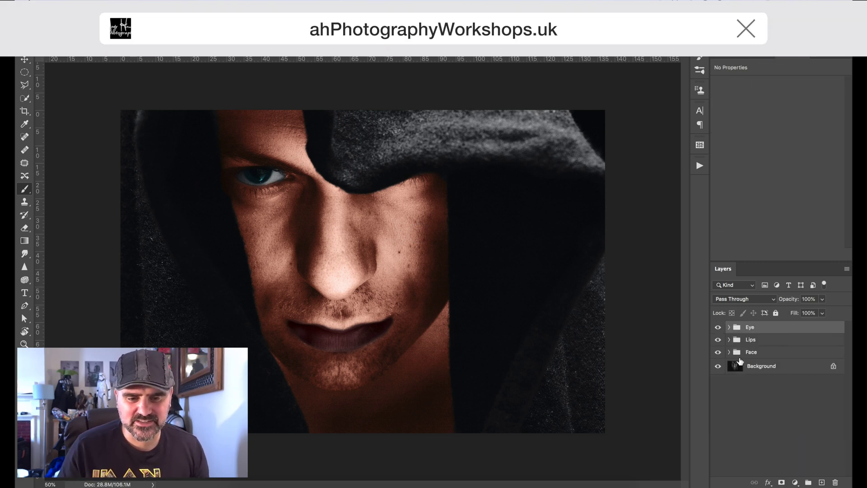
# Step: Load the face mask as a selection, invert it, and subtract the eye and lips with the Polygonal Lasso
pyautogui.click(729, 352)
pyautogui.keyDown('super'); pyautogui.click(766, 443); pyautogui.keyUp('super')
pyautogui.press('super+shift+i')
pyautogui.press('l')
pyautogui.keyDown('alt'); pyautogui.click(275, 146); pyautogui.keyUp('alt')
pyautogui.click(232, 167)
pyautogui.click(233, 193)
pyautogui.click(277, 345)
pyautogui.click(334, 359)
pyautogui.click(410, 337)
pyautogui.click(276, 144)
# Step: Copy the selected hood area from the Background to a new layer and move it above the Eye group
pyautogui.click(767, 461)
pyautogui.press('super+j')
pyautogui.moveTo(767, 459); pyautogui.dragTo(762, 325)
# Step: Add a dark maroon Solid Color fill clipped to the hood layer and set it to Color blend mode
pyautogui.click(795, 482)
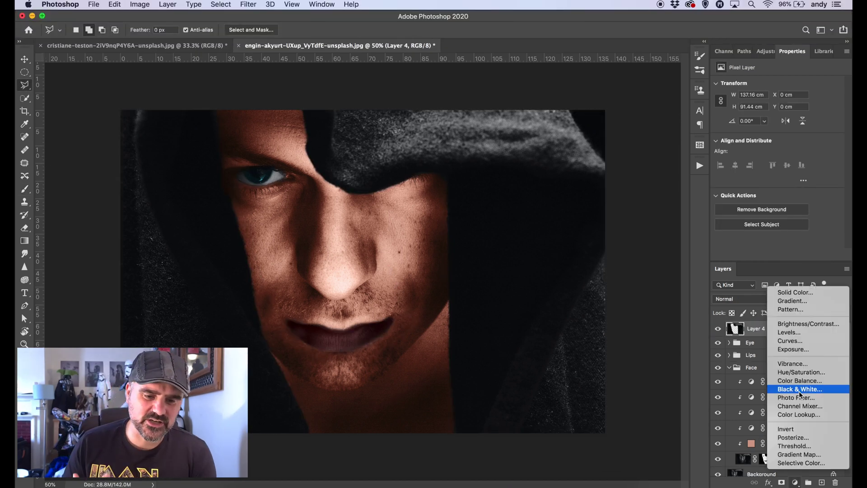
pyautogui.click(805, 294)
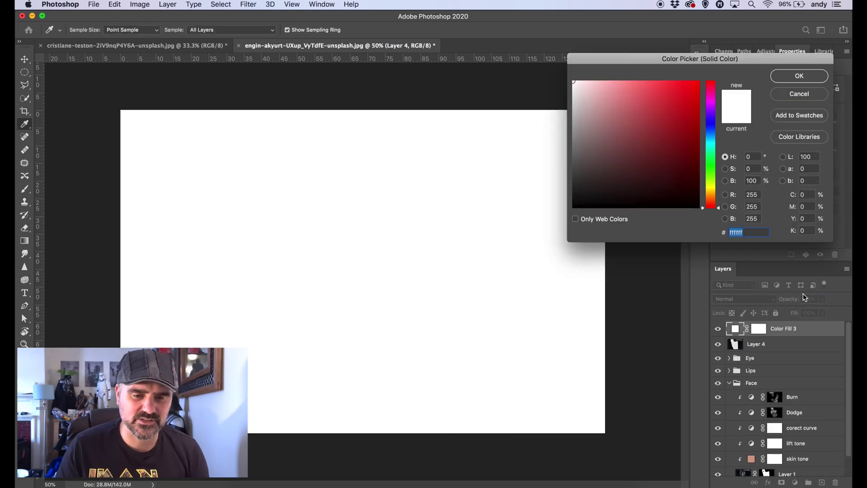
pyautogui.moveTo(690, 185); pyautogui.dragTo(633, 183)
pyautogui.click(808, 72)
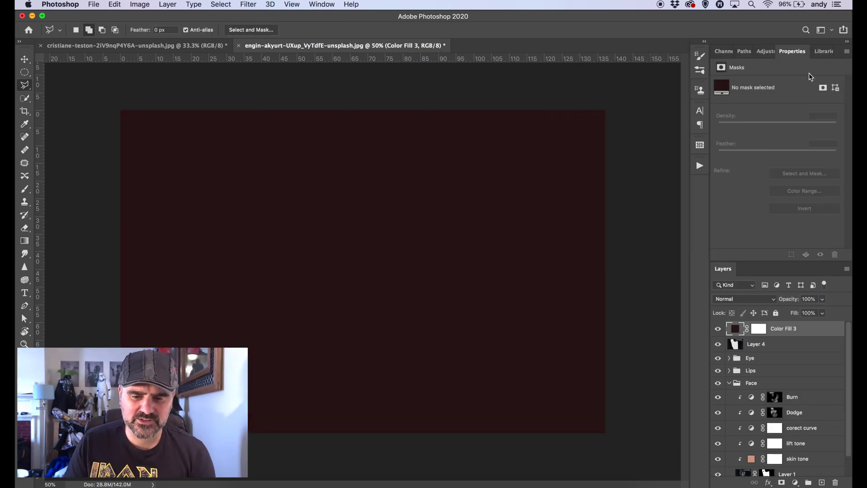
pyautogui.keyDown('alt'); pyautogui.click(777, 339); pyautogui.keyUp('alt')
pyautogui.click(745, 299)
pyautogui.click(732, 465)
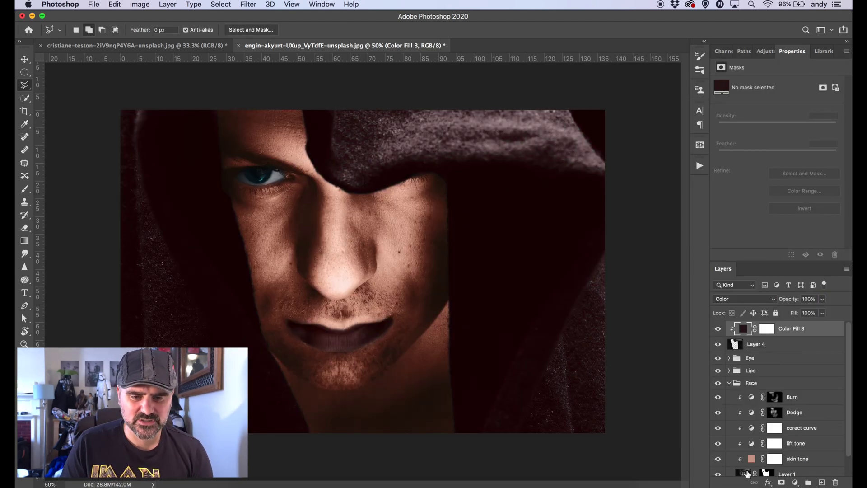
# Step: Set the Curves adjustment in the Lips group to Luminosity blend mode and reselect the hood's colour fill
pyautogui.scroll(-2, 842, 405)
pyautogui.scroll(2, 843, 405)
pyautogui.click(729, 370)
pyautogui.click(796, 385)
pyautogui.click(804, 399)
pyautogui.click(755, 299)
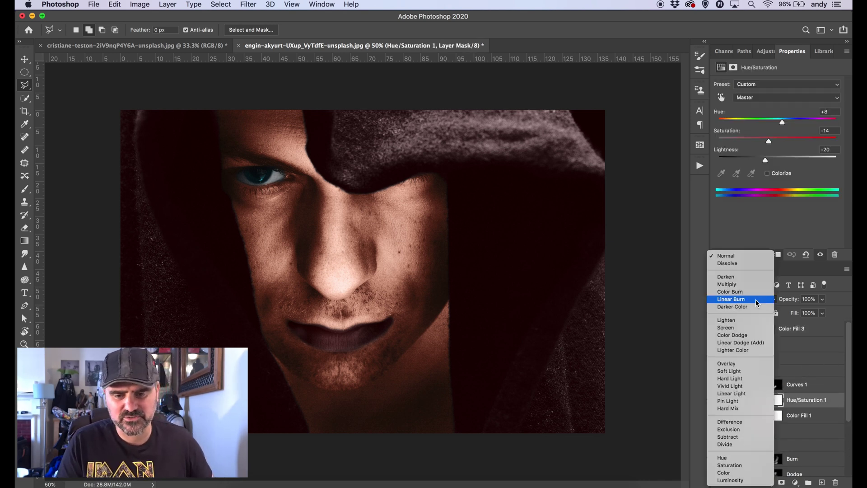
pyautogui.click(739, 258)
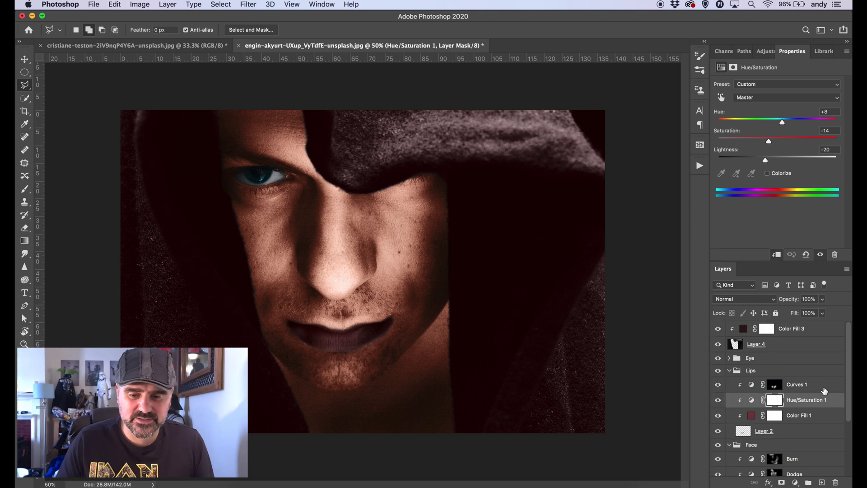
pyautogui.click(814, 388)
pyautogui.click(745, 299)
pyautogui.click(734, 477)
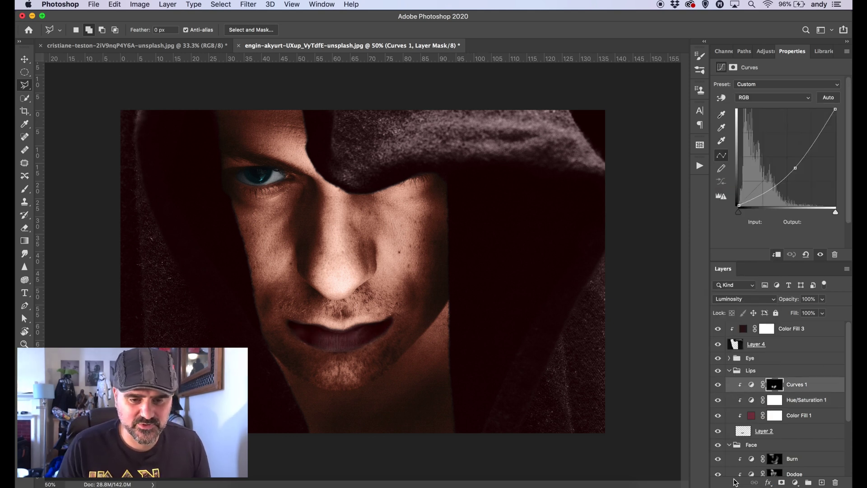
pyautogui.click(797, 328)
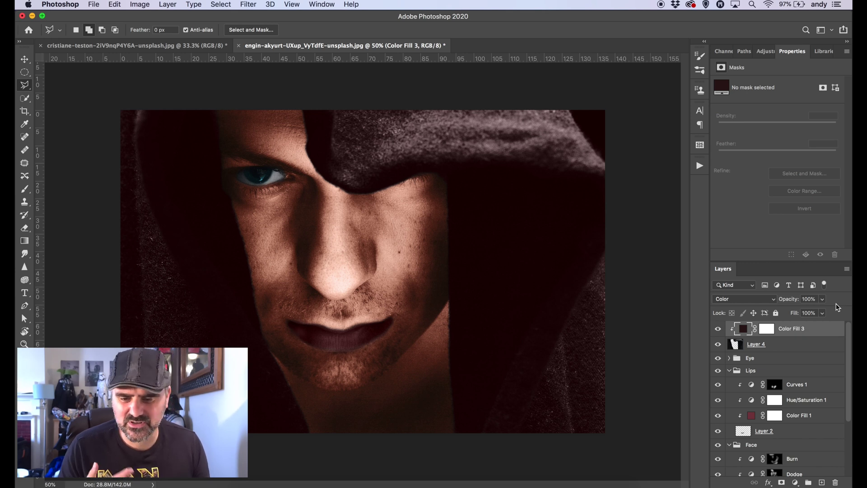
# Step: Collapse the Lips and Face groups, then group the hood layer with its colour fill under the name Cloak
pyautogui.click(729, 371)
pyautogui.click(729, 382)
pyautogui.keyDown('shift'); pyautogui.click(788, 344); pyautogui.keyUp('shift')
pyautogui.press('super+g')
pyautogui.doubleClick(752, 327)
pyautogui.write('Cloak')
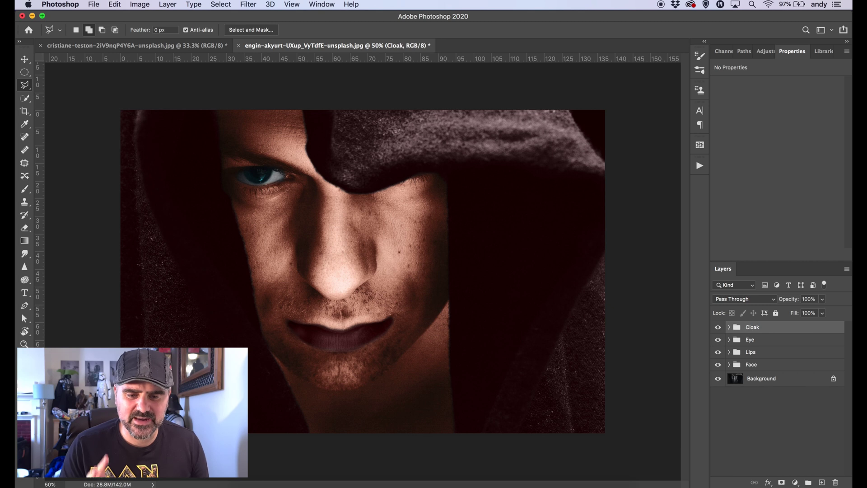
# Step: Add a Color Lookup adjustment above the Cloak group using Crisp_Warm.look and set its opacity to 21%
pyautogui.click(795, 482)
pyautogui.click(781, 416)
pyautogui.click(785, 83)
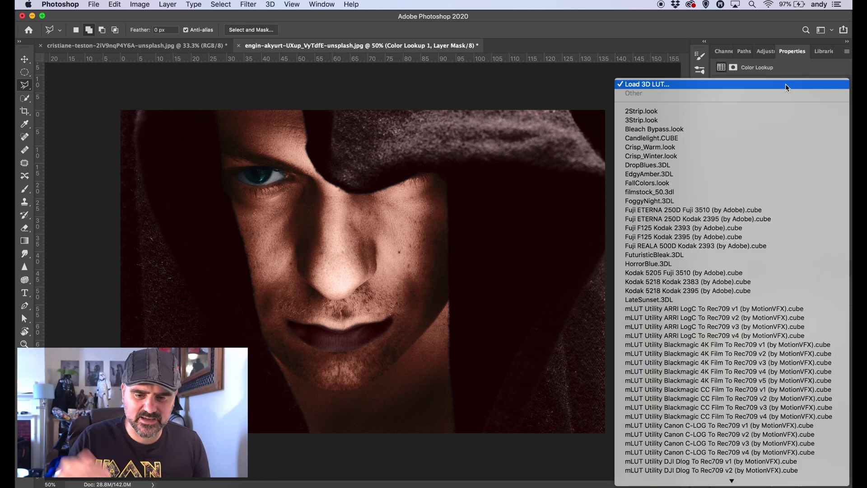
pyautogui.click(722, 147)
pyautogui.moveTo(770, 315); pyautogui.dragTo(789, 316)
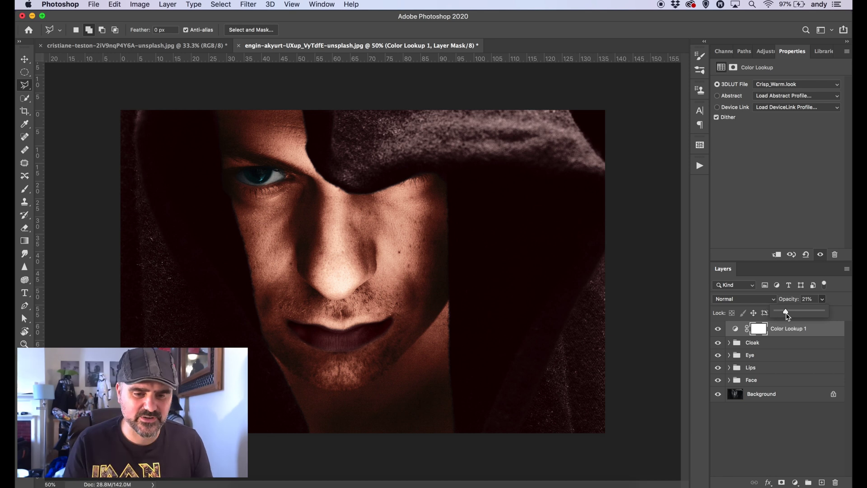
# Step: Expand the Lips group and target the lips cut-out layer inside it
pyautogui.click(729, 367)
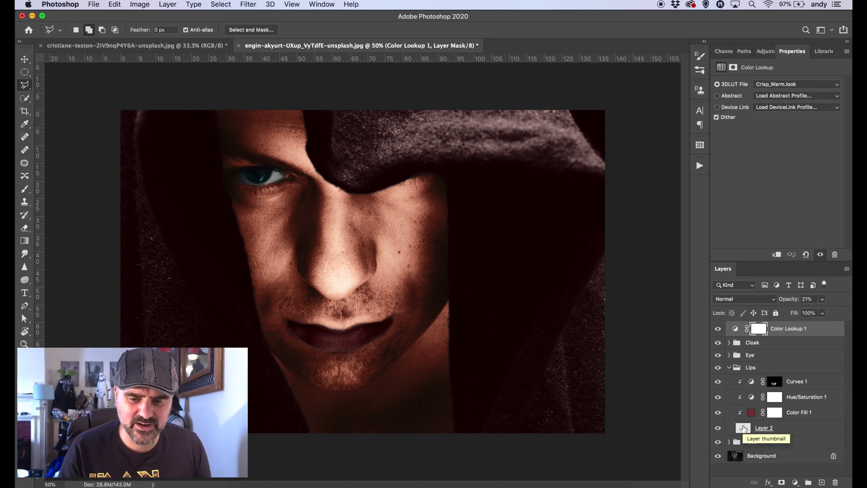
pyautogui.click(744, 428)
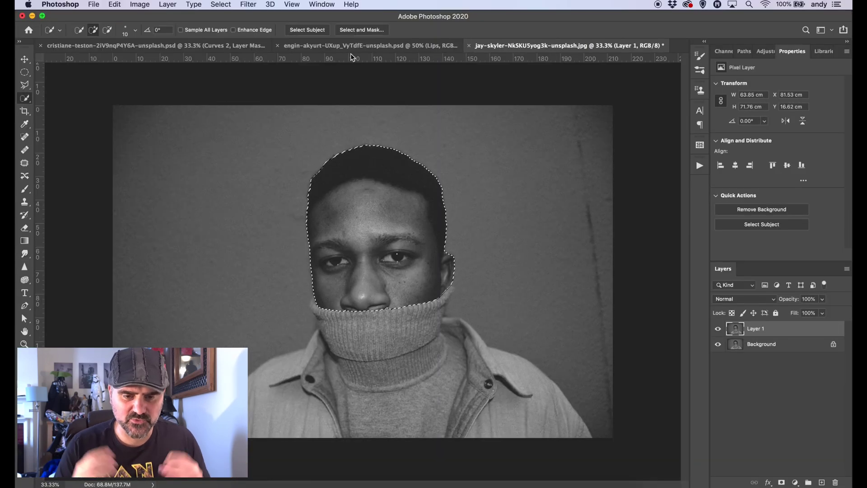
# Step: Refine the head selection in Select and Mask, output it as a layer mask, and open the sweater selection for refining
pyautogui.press('super+alt+r')
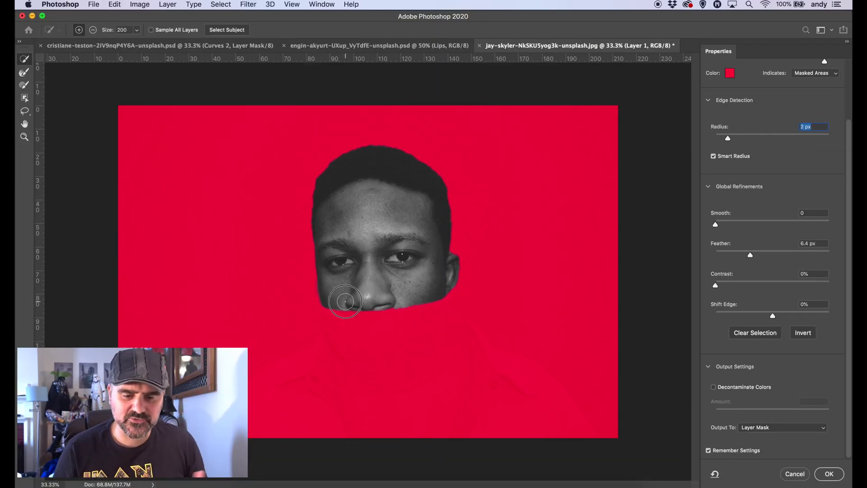
pyautogui.click(829, 474)
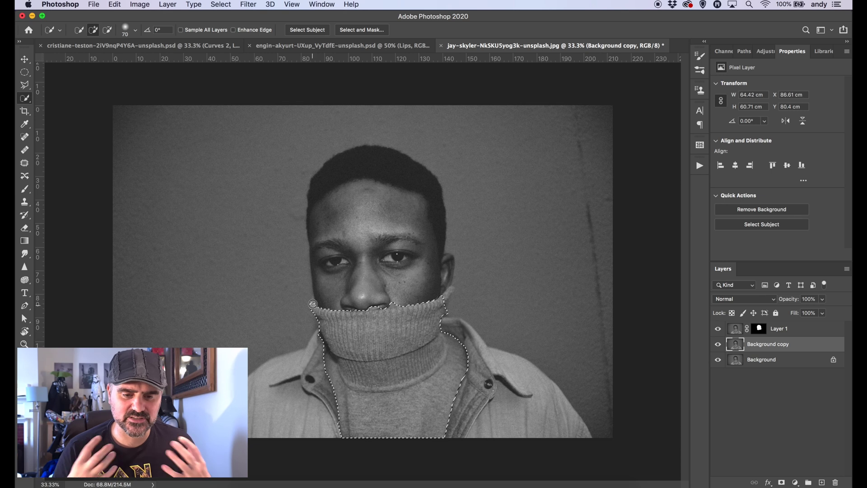
pyautogui.press('super+alt+r')
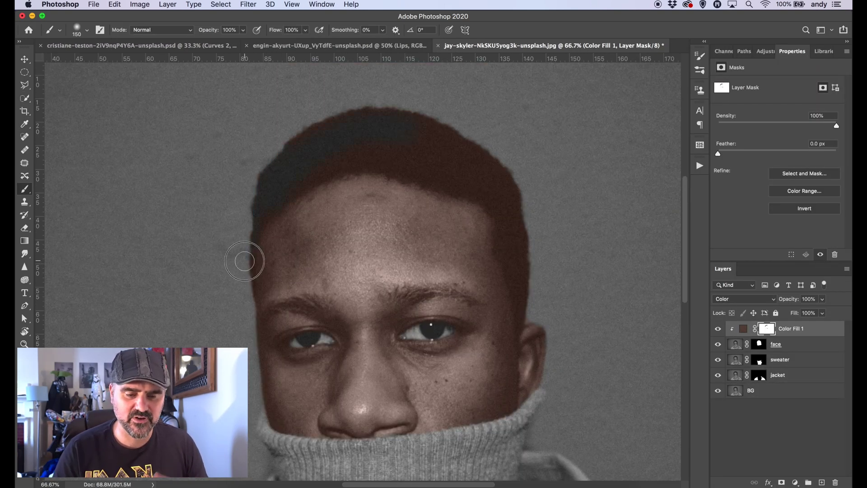
# Step: Add a Curves adjustment clipped to the face layer and pull the curve down to darken the skin
pyautogui.click(796, 482)
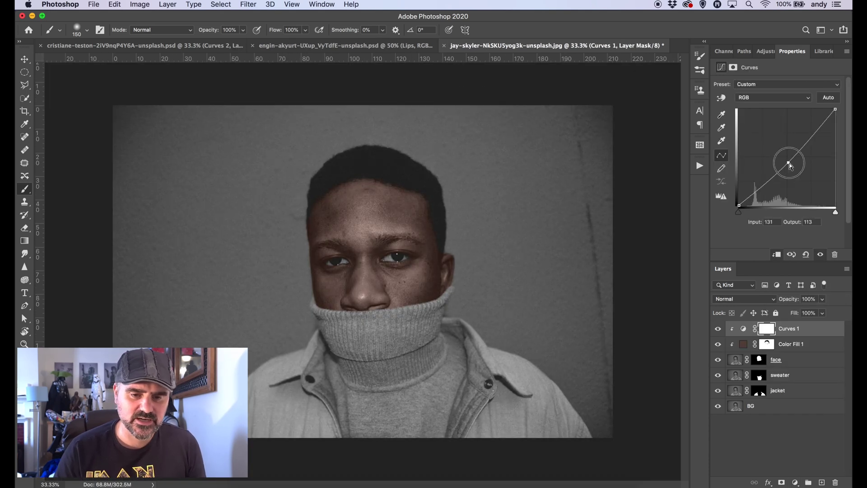
pyautogui.click(811, 136)
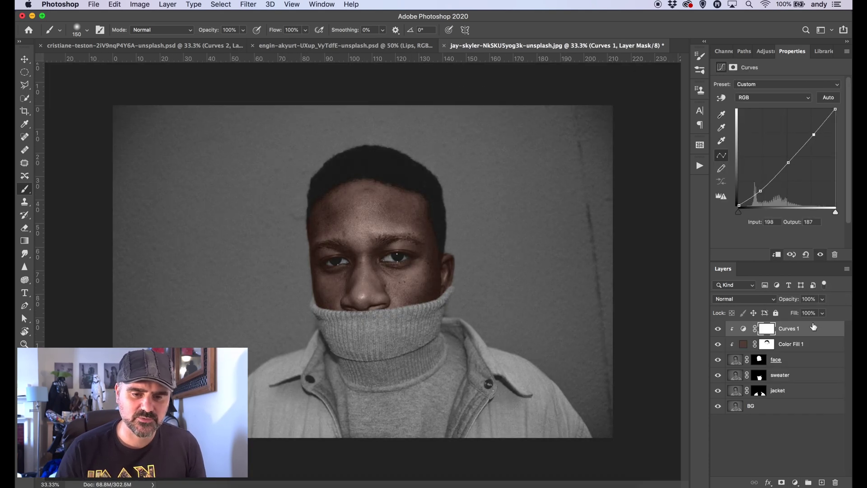
# Step: Add a clipped dark purple Solid Color fill above Color Fill 1, invert its mask to black, and set brush opacity to 41%
pyautogui.click(803, 344)
pyautogui.click(795, 482)
pyautogui.click(803, 292)
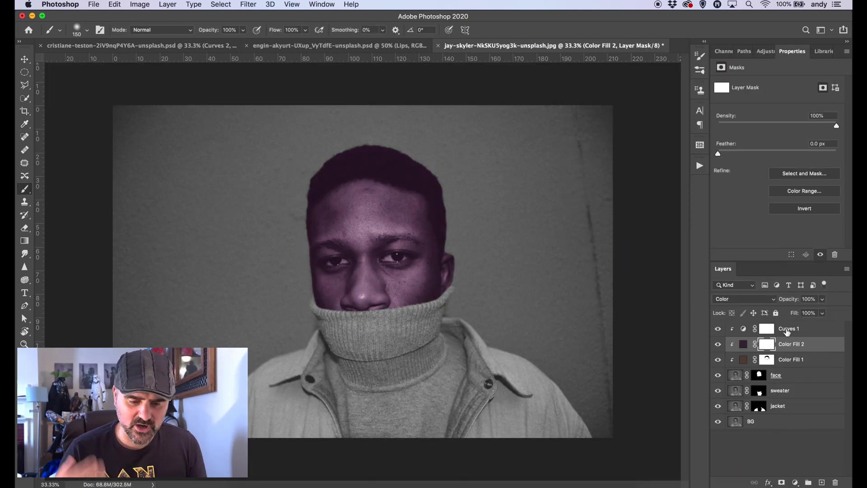
pyautogui.hotkey('ctrl', 'i')
pyautogui.click(243, 30)
pyautogui.moveTo(245, 42); pyautogui.dragTo(215, 41)
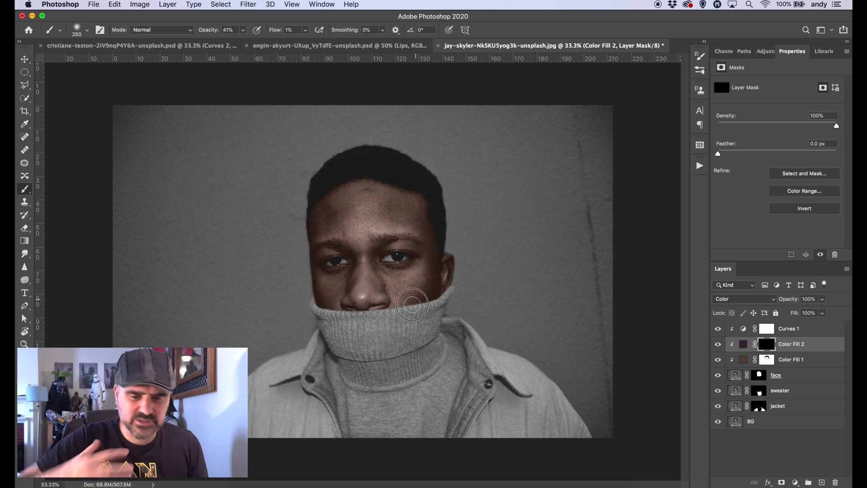
# Step: Group the face layers under the name Face and select Layer 1 above the group
pyautogui.keyDown('super'); pyautogui.click(766, 359); pyautogui.keyUp('super')
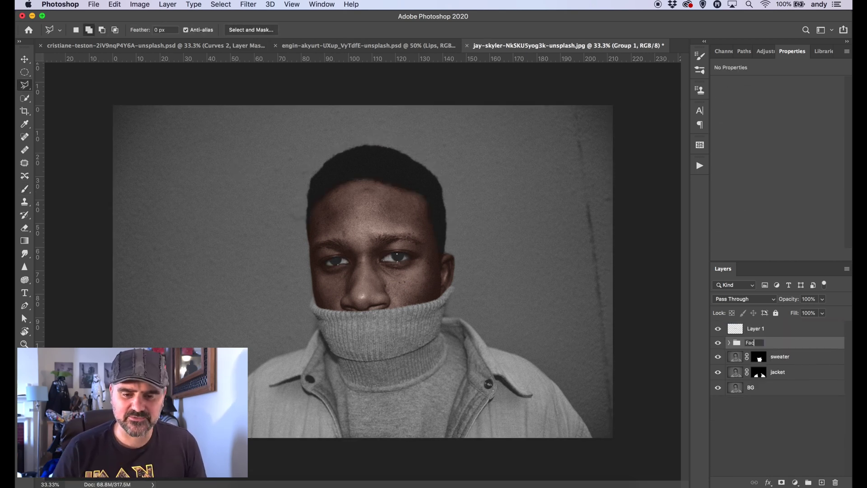
pyautogui.click(796, 327)
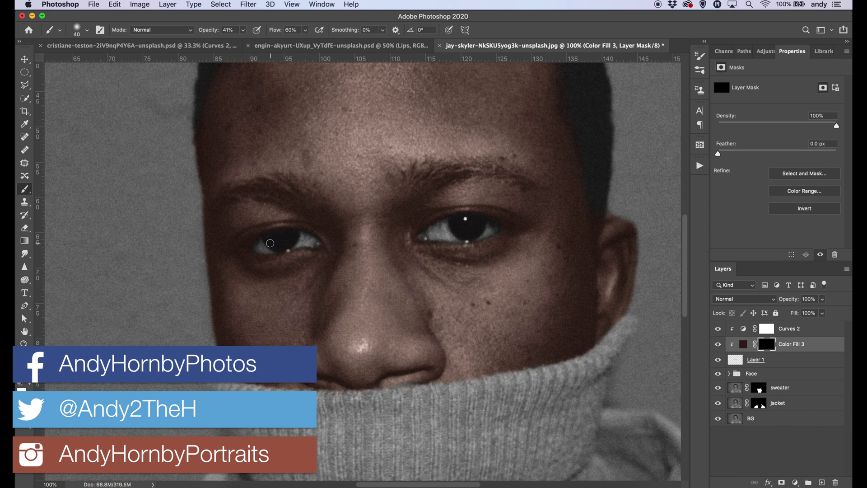
# Step: Add a Solid Color fill adjustment above the sweater layer
pyautogui.press('super+minus')
pyautogui.press('super+minus')
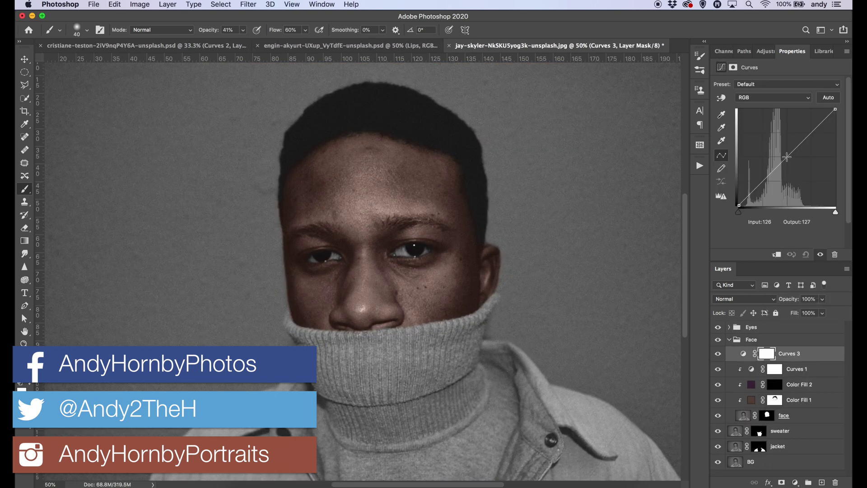
pyautogui.press('super+minus')
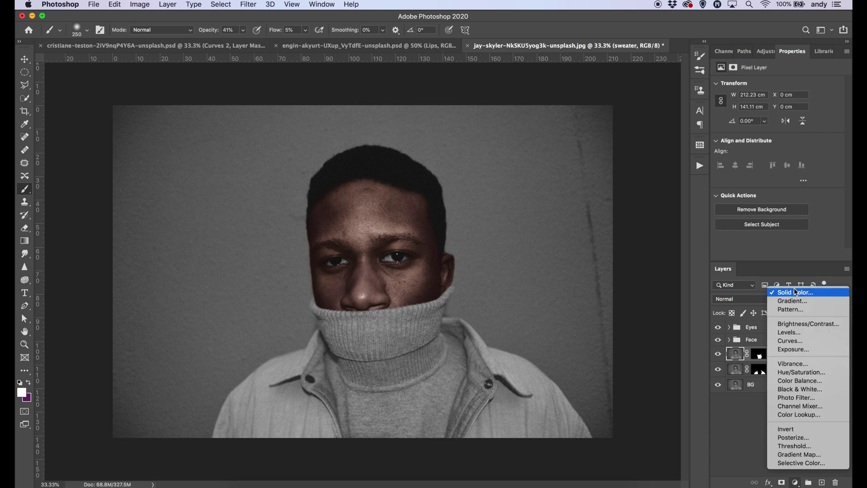
pyautogui.click(794, 289)
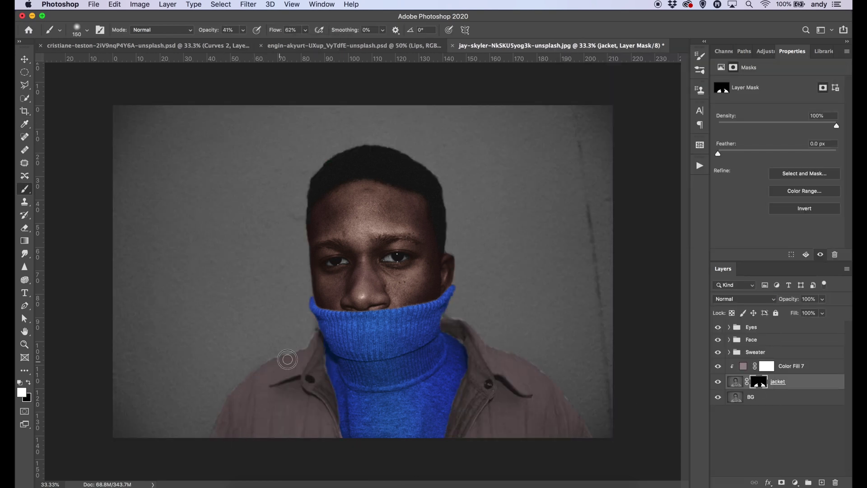
# Step: Set brush opacity to 100% and paint white on the jacket mask along the collar and both shoulder edges
pyautogui.click(244, 29)
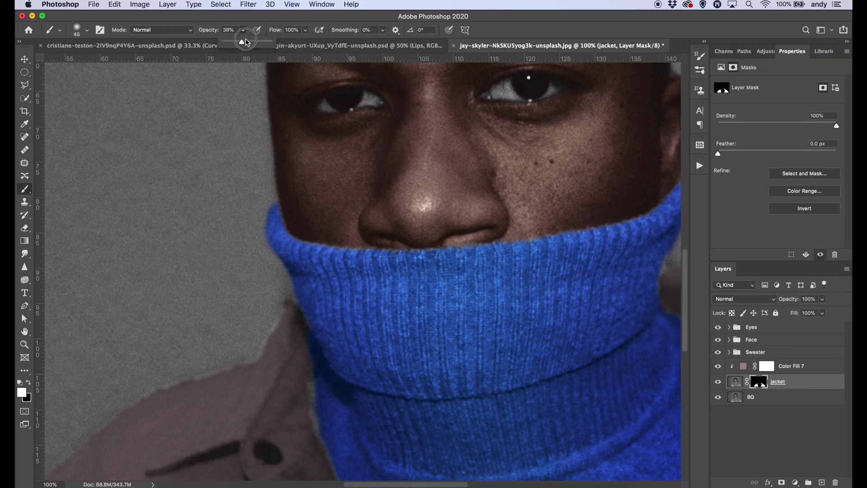
pyautogui.moveTo(245, 41); pyautogui.dragTo(274, 40)
pyautogui.moveTo(285, 312); pyautogui.dragTo(228, 368)
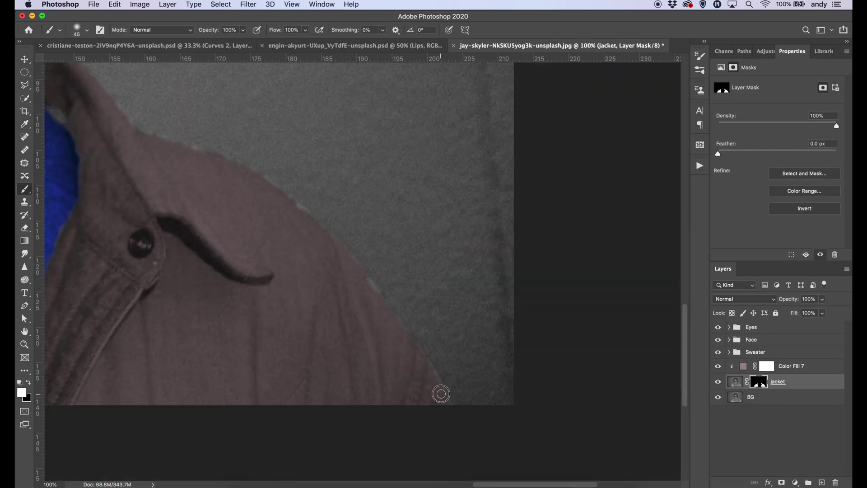
pyautogui.hscroll(-8, 311, 243)
pyautogui.scroll(6, 312, 244)
pyautogui.moveTo(225, 239); pyautogui.dragTo(259, 289)
# Step: Touch up the sweater and jacket masks with black and white brush strokes along the edge where sweater meets jacket
pyautogui.keyDown('super'); pyautogui.click(248, 265); pyautogui.keyUp('super')
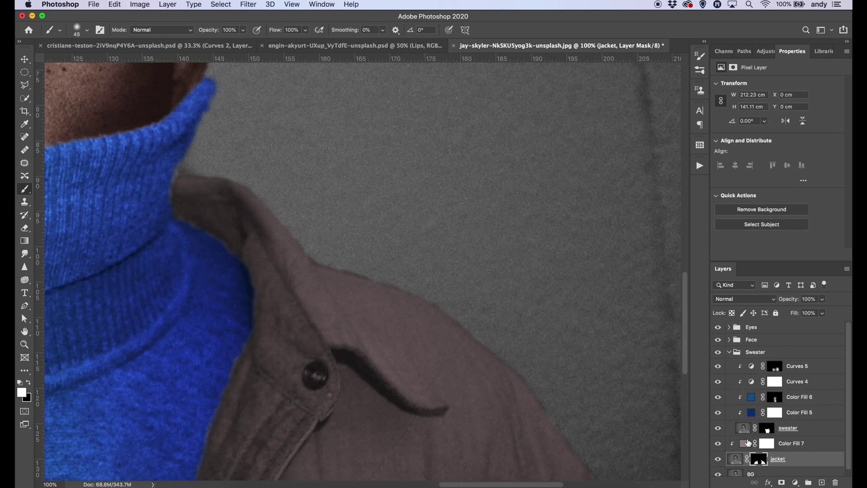
pyautogui.press('x')
pyautogui.hscroll(-12, 353, 162)
pyautogui.hotkey('alt', '[')
pyautogui.hotkey('alt', '[')
pyautogui.press('x')
pyautogui.moveTo(374, 289); pyautogui.dragTo(383, 374)
pyautogui.hotkey('alt', ']')
pyautogui.hotkey('alt', ']')
pyautogui.press('x')
pyautogui.press('x')
pyautogui.press('x')
pyautogui.press('x')
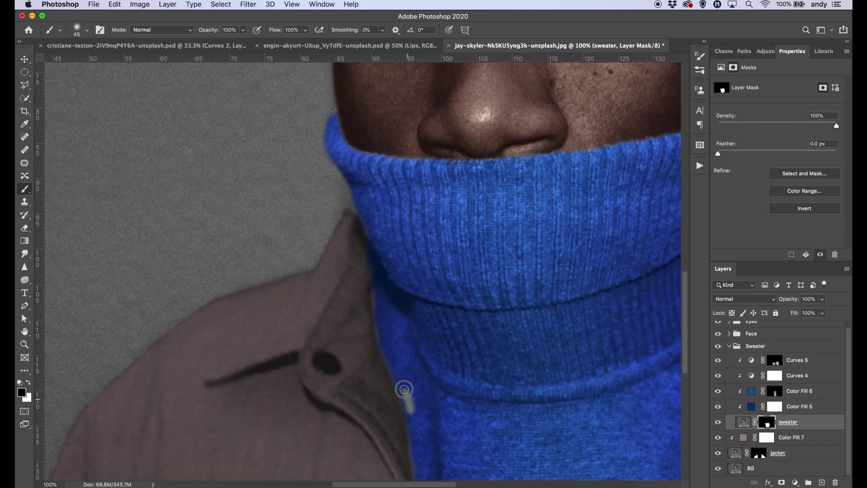
pyautogui.scroll(-3, 361, 288)
pyautogui.hotkey('alt', '[')
pyautogui.hotkey('alt', '[')
pyautogui.hotkey('alt', ']')
pyautogui.hotkey('alt', ']')
pyautogui.hscroll(6, 396, 386)
# Step: Add a Curves adjustment clipped to the jacket beneath its colour fill and lower the curve's shadow point
pyautogui.press('super+minus')
pyautogui.press('super+minus')
pyautogui.press('super+minus')
pyautogui.click(795, 481)
pyautogui.click(795, 343)
pyautogui.moveTo(794, 407); pyautogui.dragTo(797, 444)
pyautogui.moveTo(769, 175); pyautogui.dragTo(769, 186)
# Step: Add a dark reddish-brown Solid Color fill above the BG layer and set it to Color blend mode
pyautogui.click(750, 467)
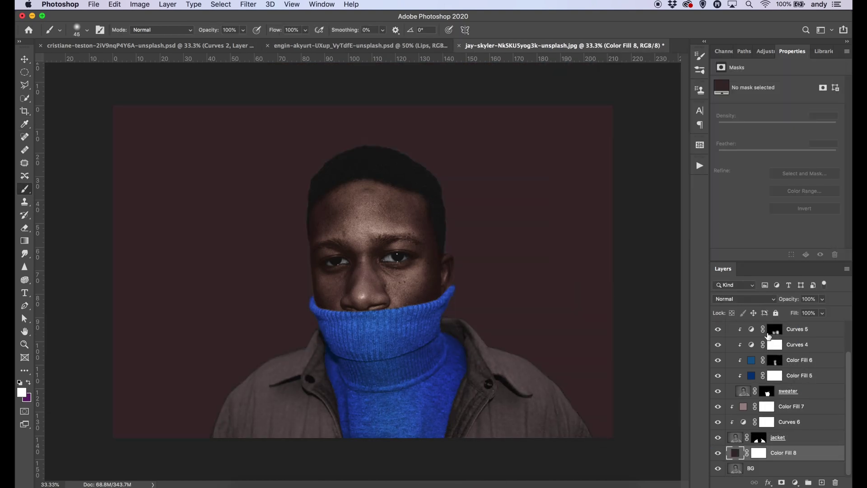
pyautogui.click(744, 298)
pyautogui.click(736, 199)
# Step: Change the jacket's Color Fill 7 to bright green
pyautogui.doubleClick(743, 407)
pyautogui.press('Return')
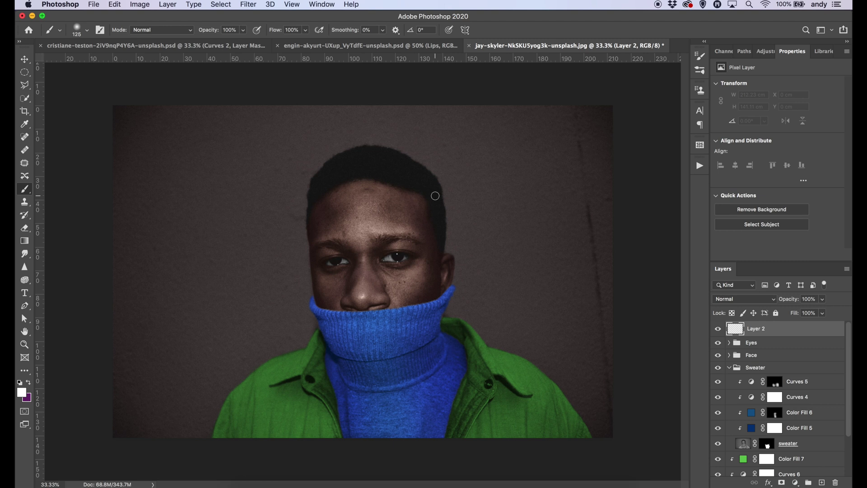
# Step: Paint the man's hair black on Layer 2, using progressively smaller brush sizes toward the hairline beside the ear
pyautogui.press('d')
pyautogui.moveTo(435, 193); pyautogui.dragTo(424, 174)
pyautogui.press('[')
pyautogui.press('[')
pyautogui.press('[')
pyautogui.press('[')
pyautogui.press('[')
pyautogui.press('[')
pyautogui.press('[')
pyautogui.press('[')
pyautogui.moveTo(436, 208); pyautogui.dragTo(439, 232)
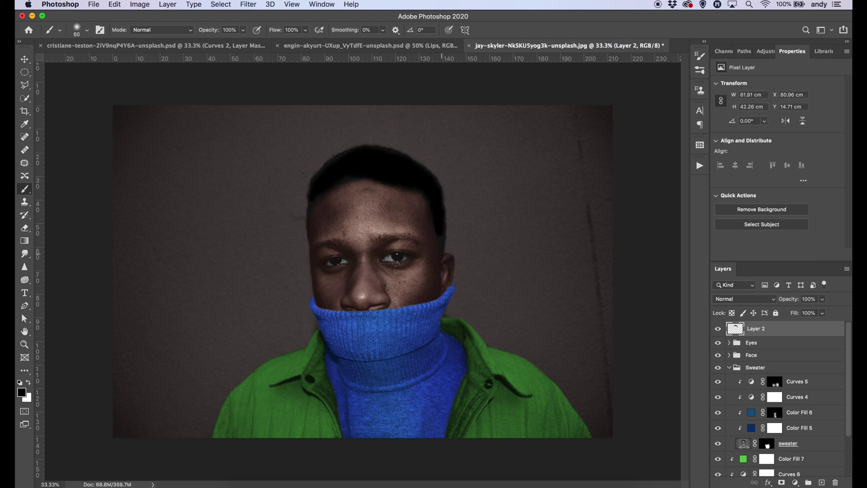
pyautogui.press('[')
# Step: Set the painted hair layer to Overlay blend mode with 76% opacity
pyautogui.click(744, 298)
pyautogui.click(740, 405)
pyautogui.click(822, 298)
pyautogui.moveTo(824, 311); pyautogui.dragTo(811, 310)
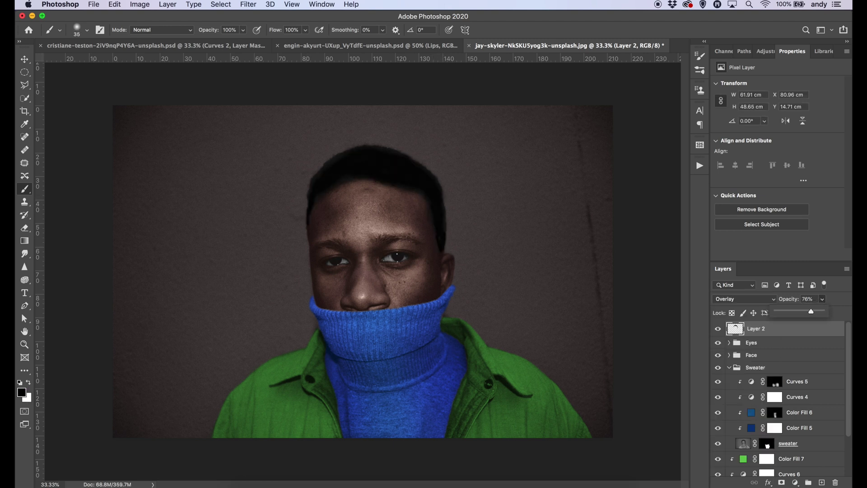